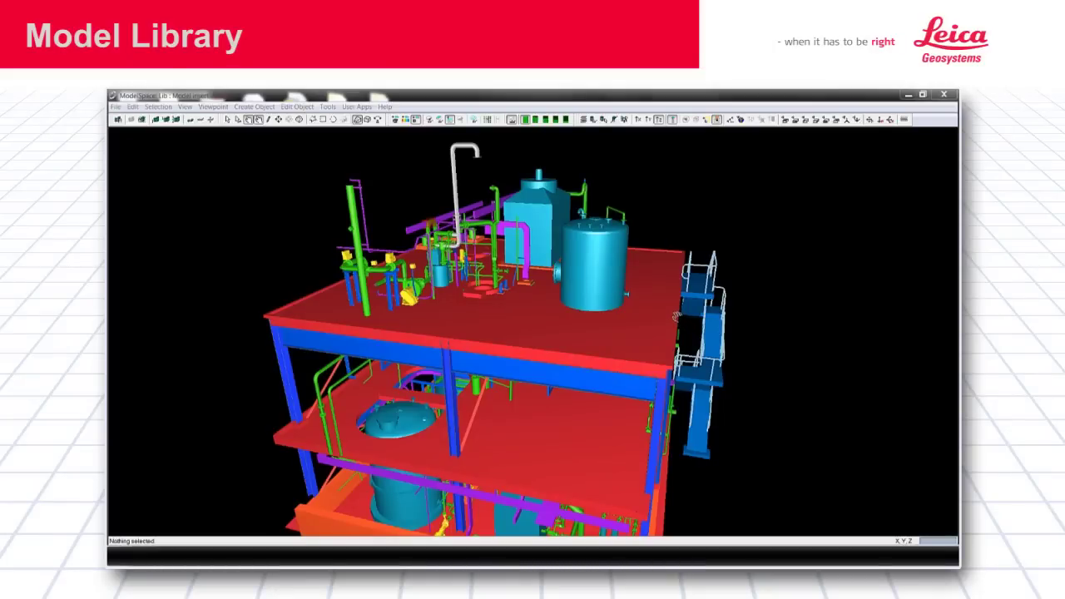
Step: Fence the upper part of the cylindrical roof tank and select the objects inside the fence
left_click_drag(634, 299, 654, 306)
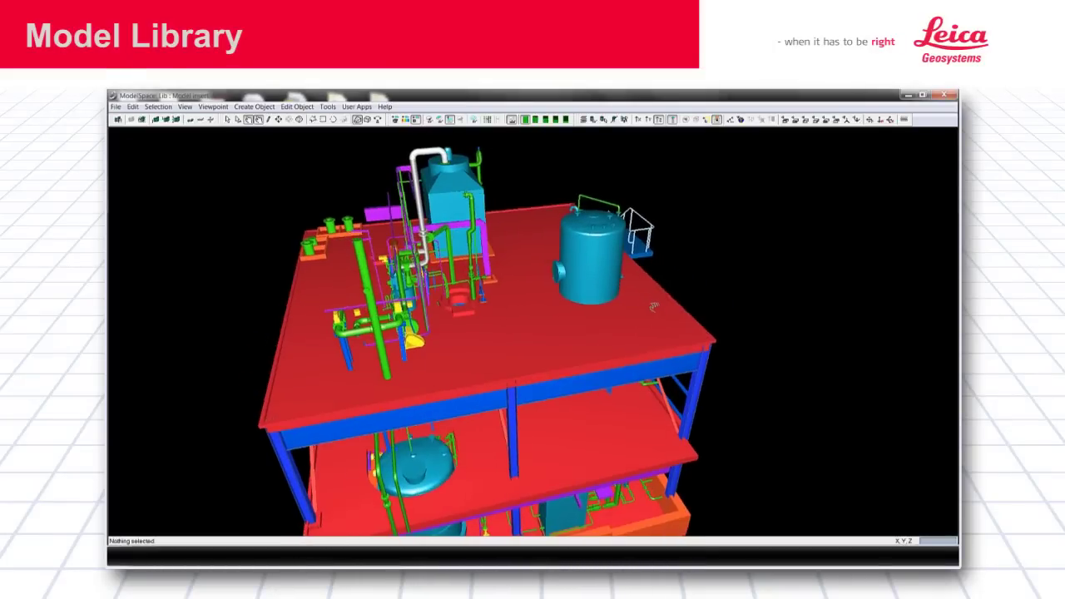
right_click_drag(654, 307, 661, 345)
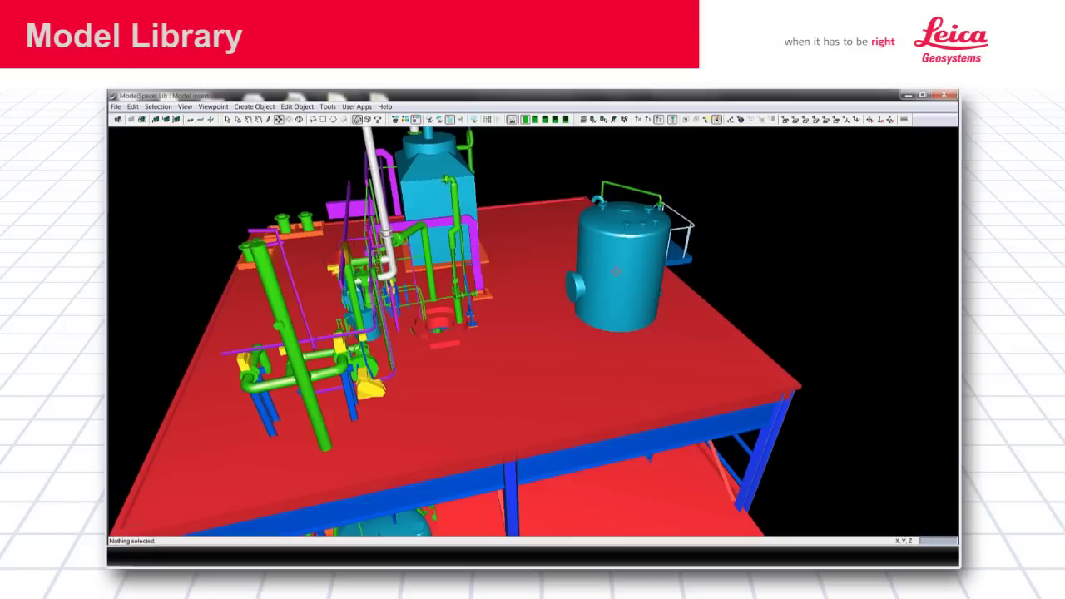
left_click_drag(672, 306, 599, 297)
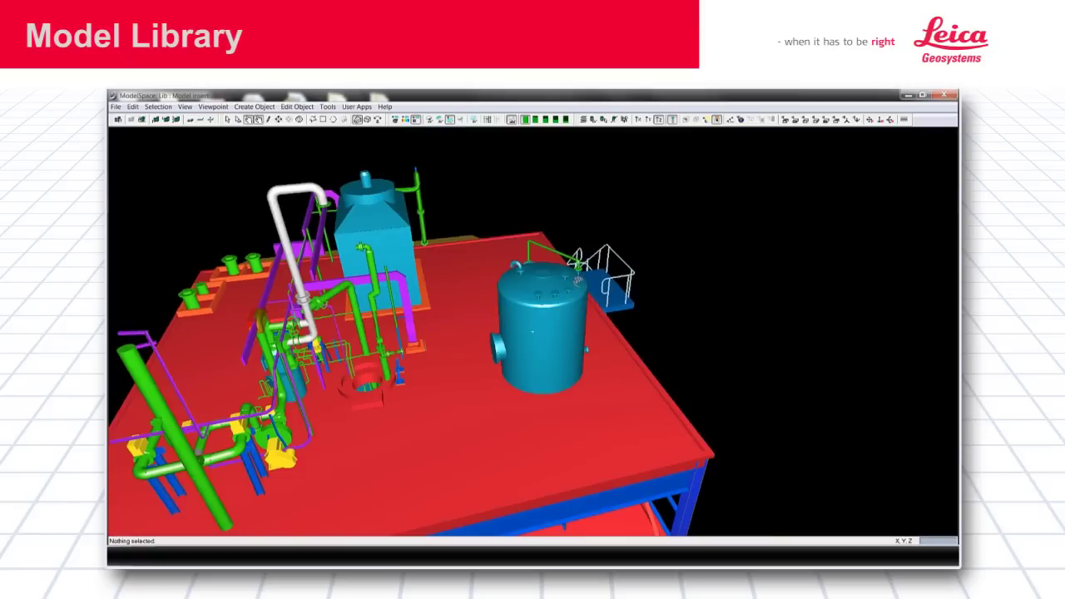
scroll(577, 280, "up", 4)
left_click_drag(578, 281, 685, 275)
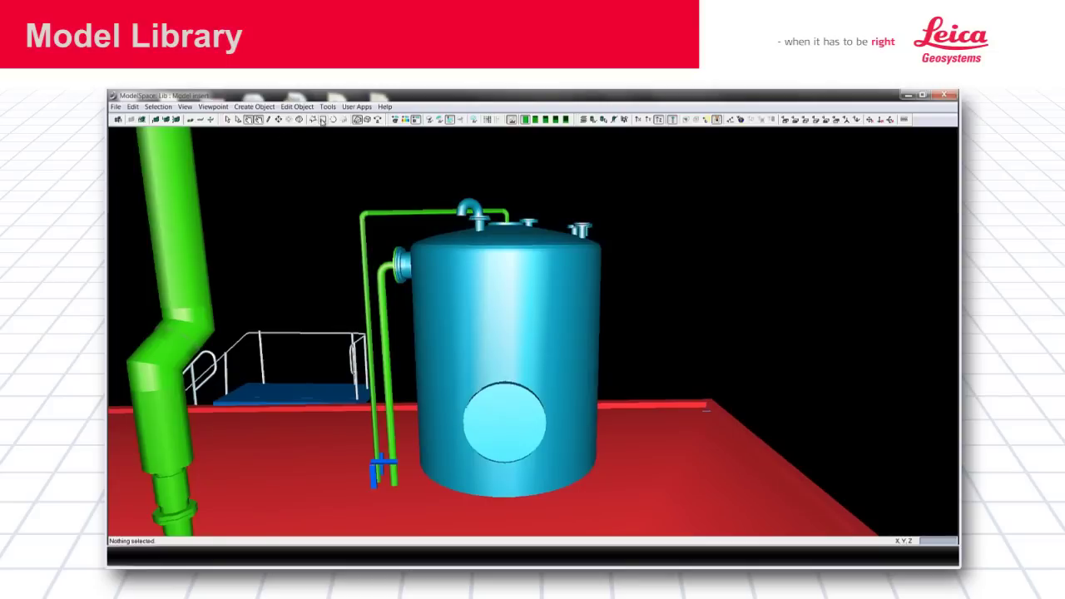
left_click(323, 119)
left_click_drag(395, 164, 637, 396)
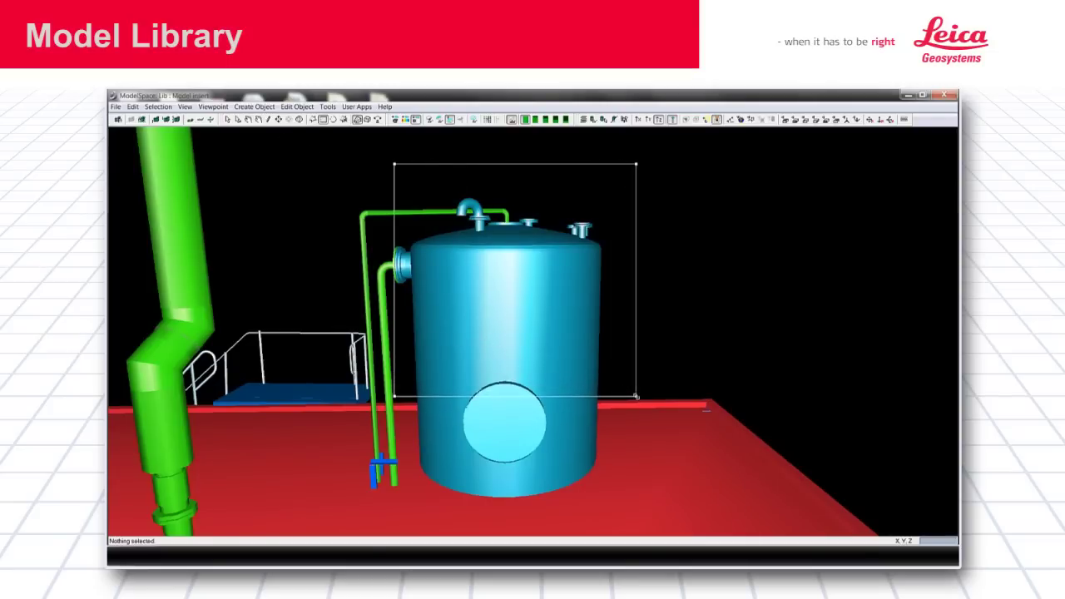
left_click(159, 107)
left_click(178, 154)
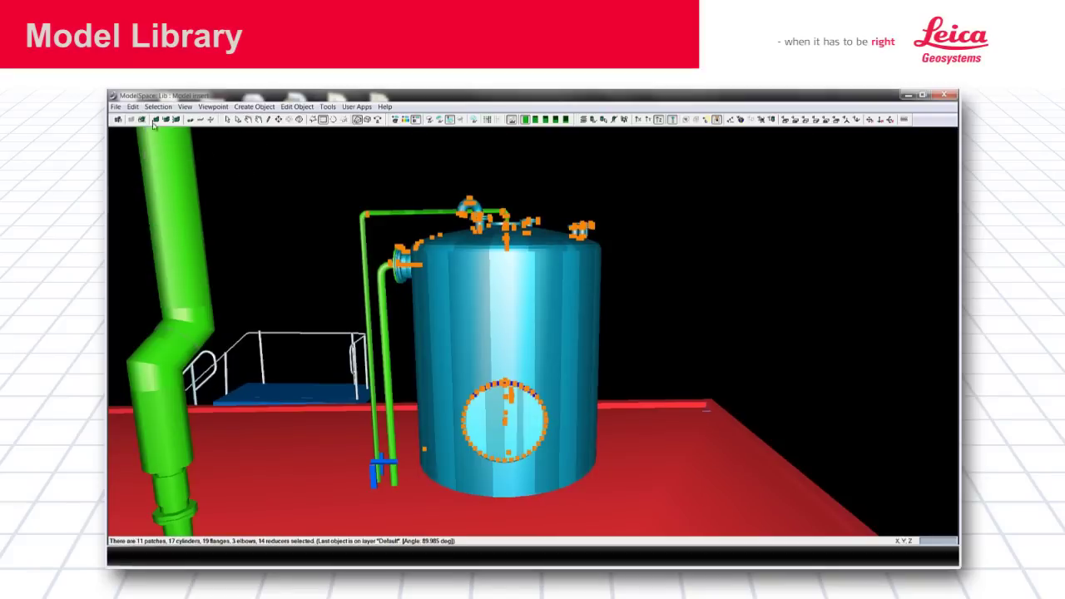
Step: Copy the selected tank objects to a new ModelSpace
left_click(116, 108)
mouse_move(185, 233)
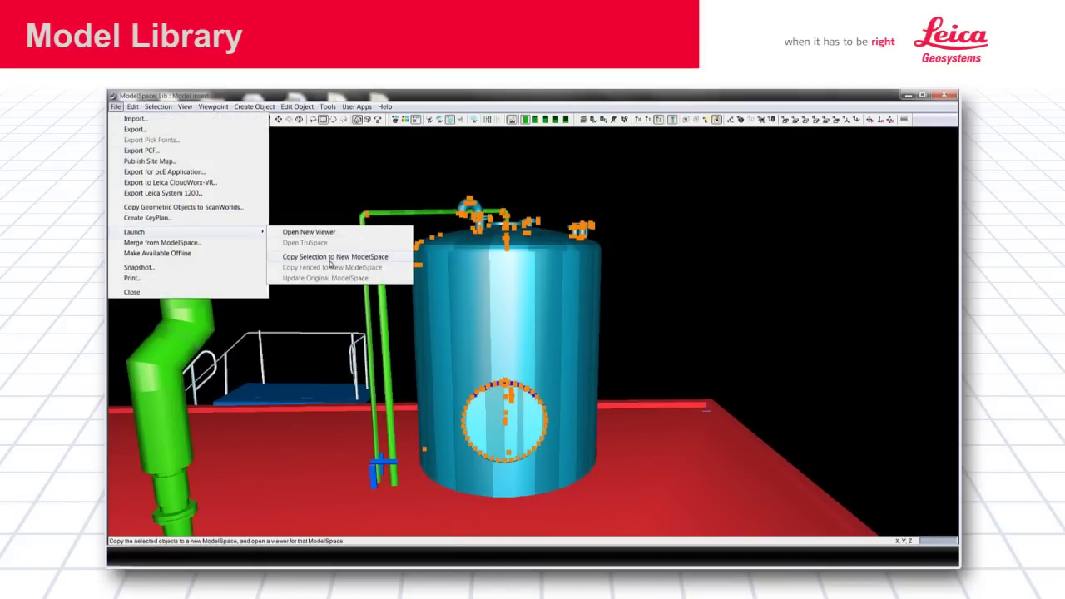
left_click(333, 257)
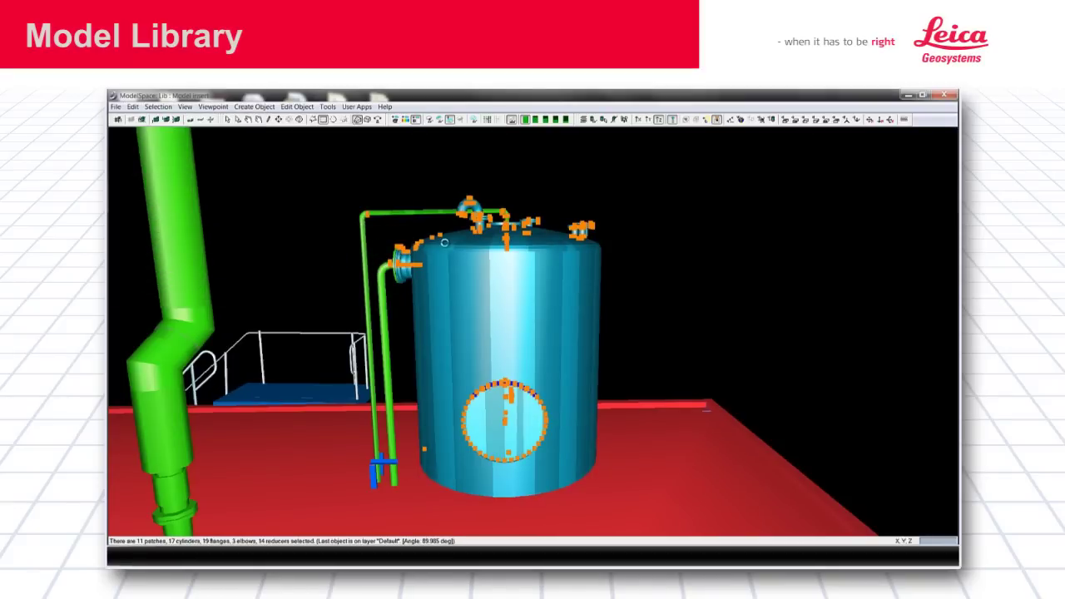
Step: Delete the leftover green pipe pieces from the copied tank
left_click_drag(548, 282, 367, 286)
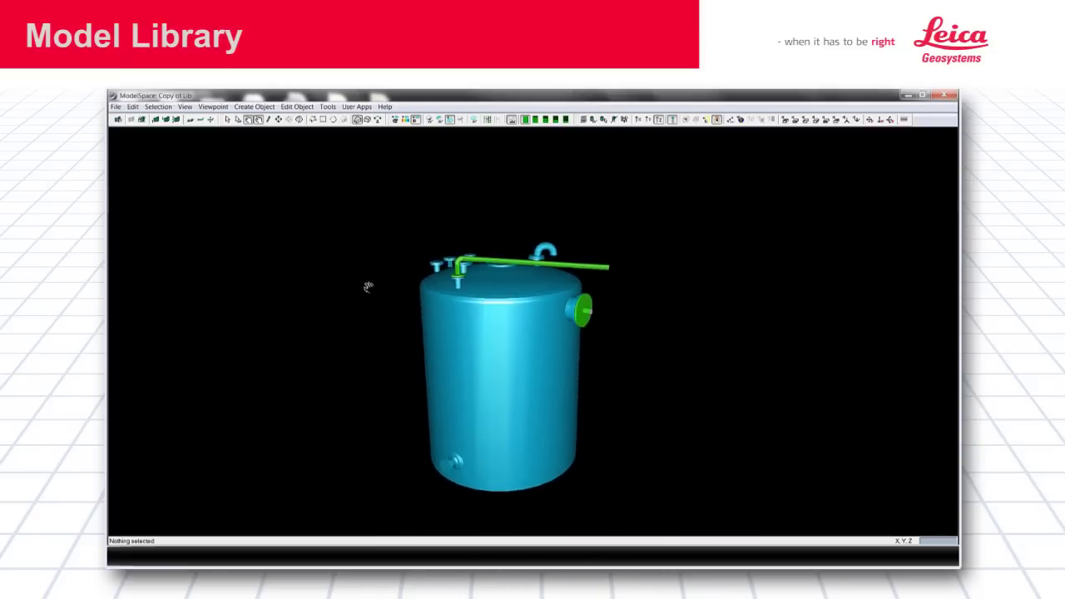
key("space")
left_click(558, 266)
key("Delete")
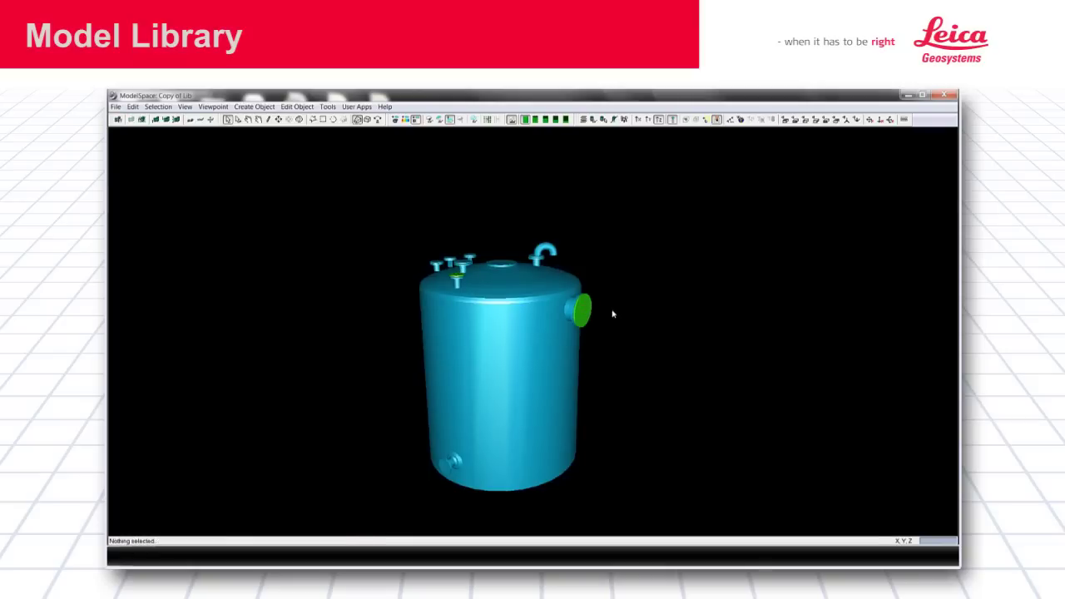
Step: Capture an image of the whole tank with SnagIt, framed from its nozzle side
left_click_drag(591, 311, 630, 287)
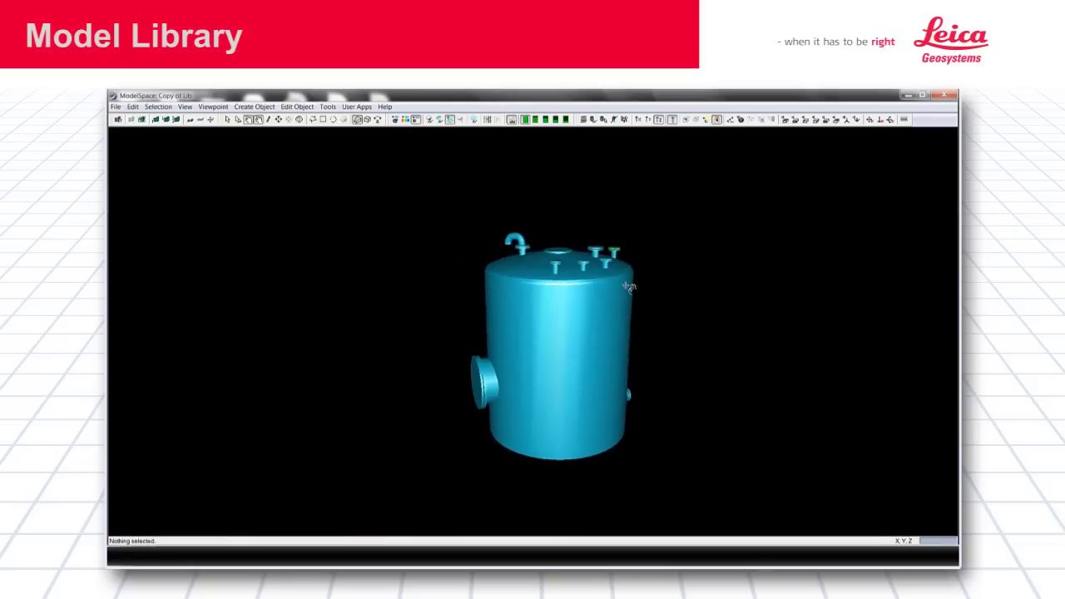
right_click_drag(629, 287, 602, 297)
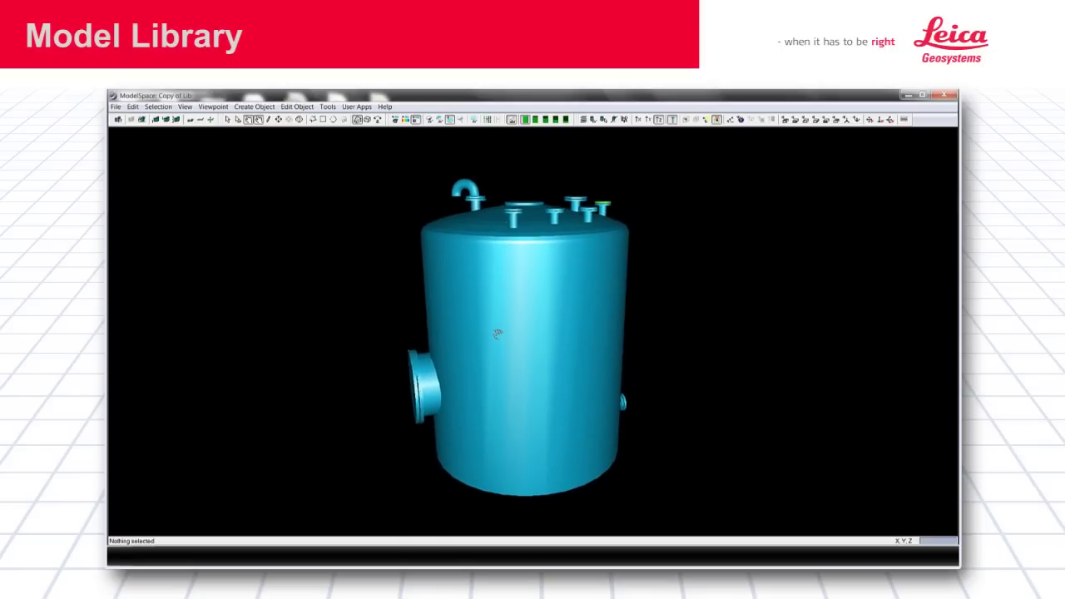
key("Print")
left_click_drag(367, 159, 691, 513)
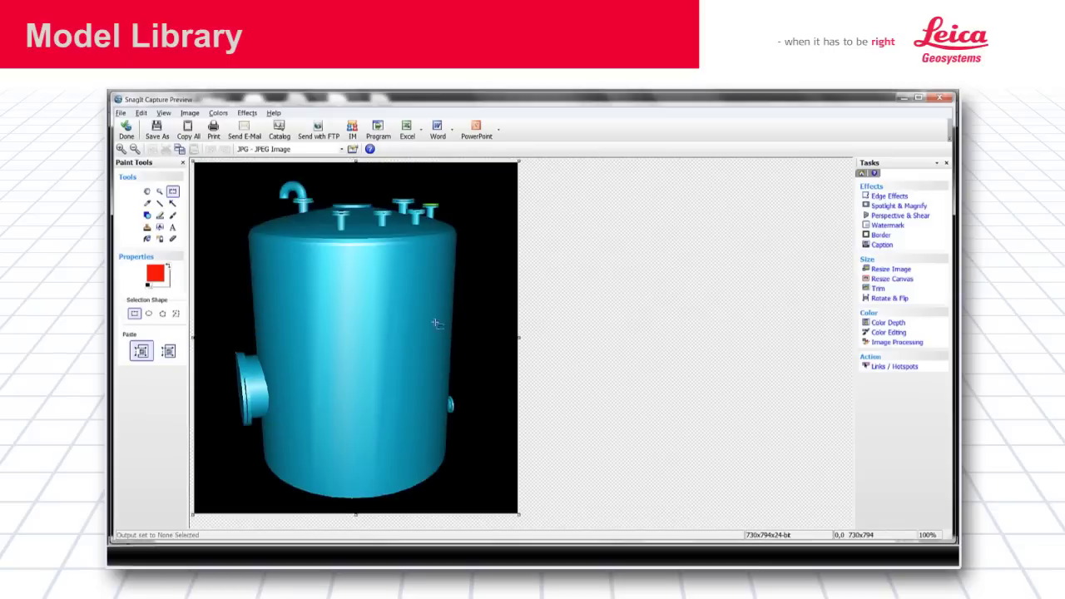
Step: Save the captured picture as JPEG "tank 300" in the Model Library folder and close the capture preview
left_click(156, 130)
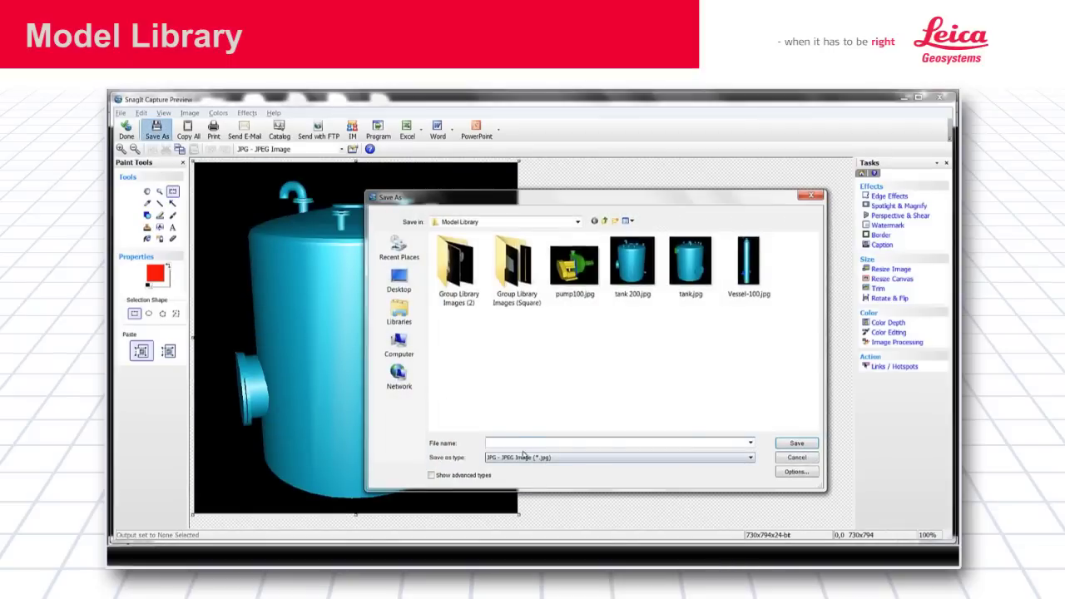
left_click(517, 443)
type("t")
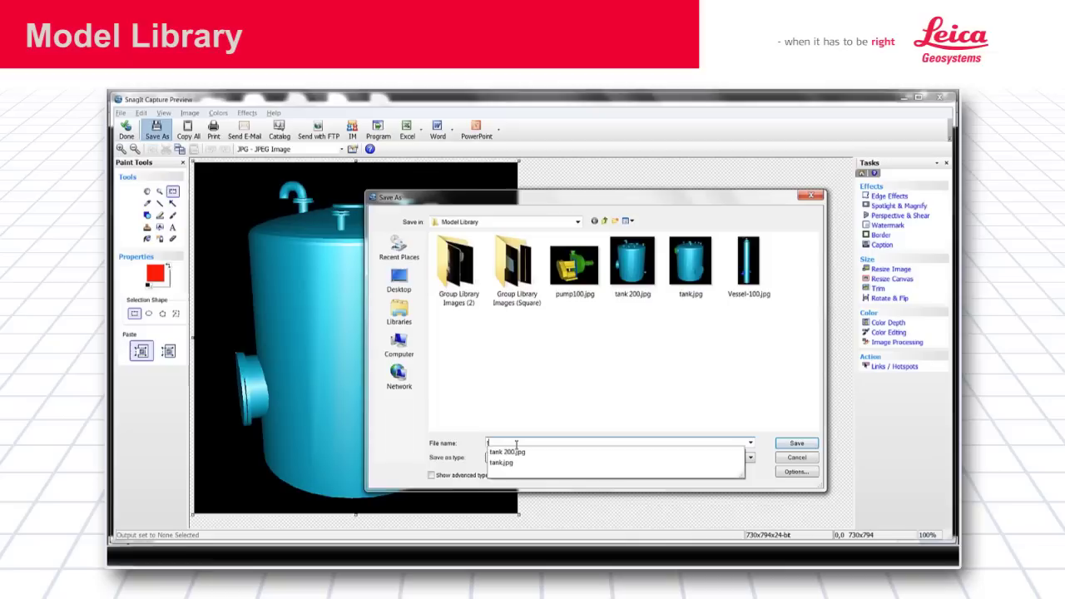
type("ank 300")
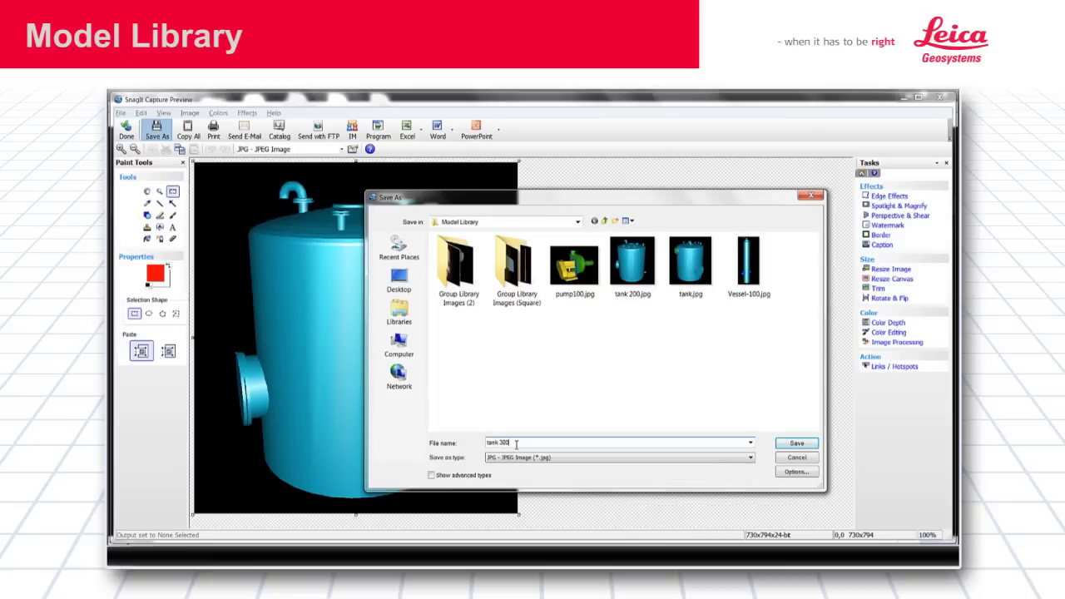
left_click(798, 445)
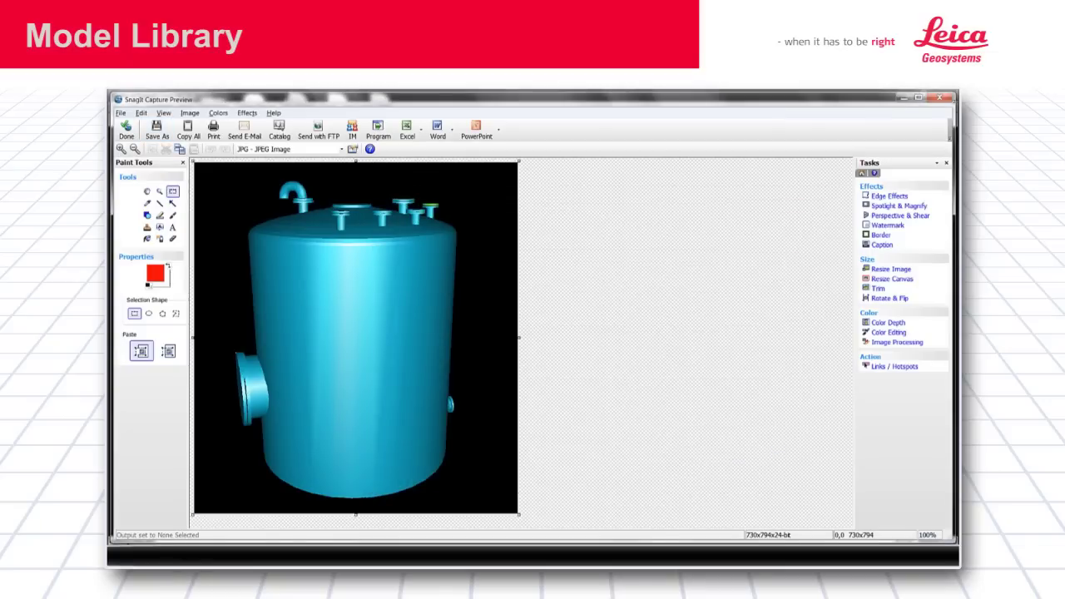
left_click(941, 98)
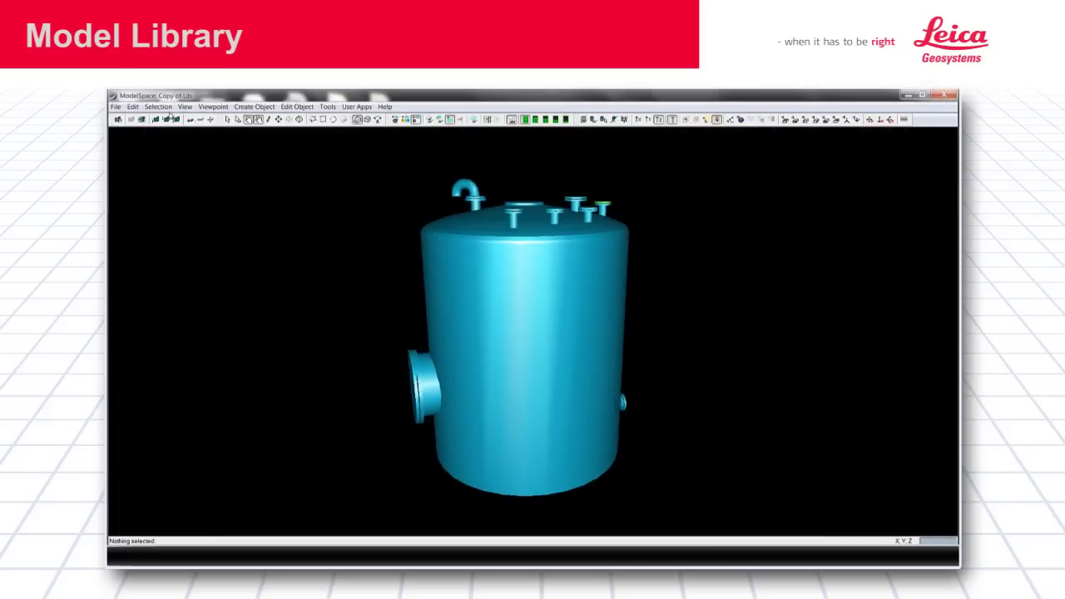
Step: Select the whole tank and set it up as a library model with library "Tanks abc" and assembly "Tank 300"
left_click(158, 106)
left_click(176, 134)
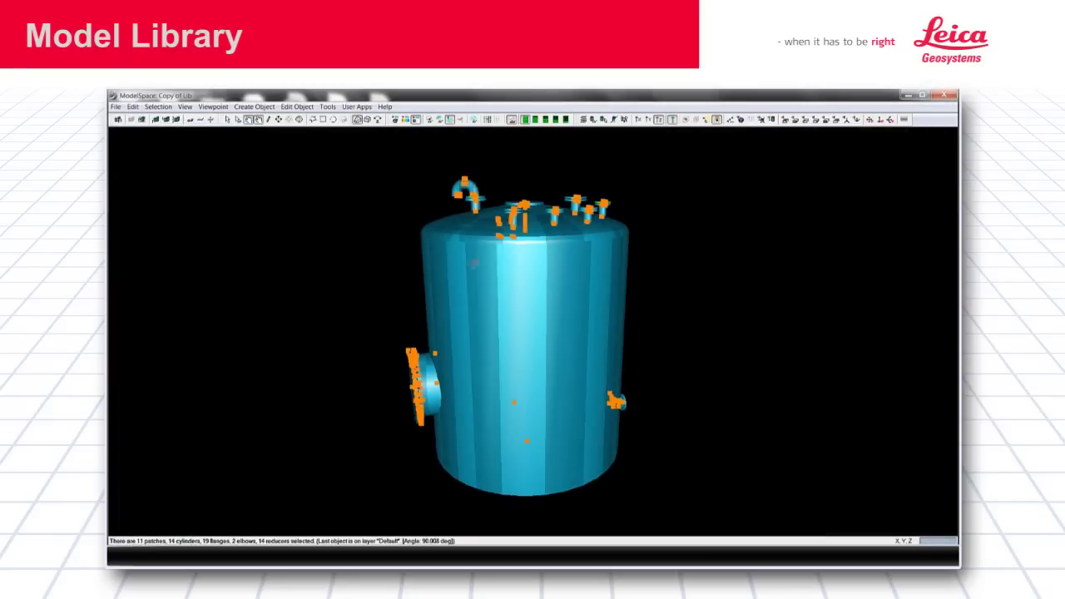
left_click(327, 107)
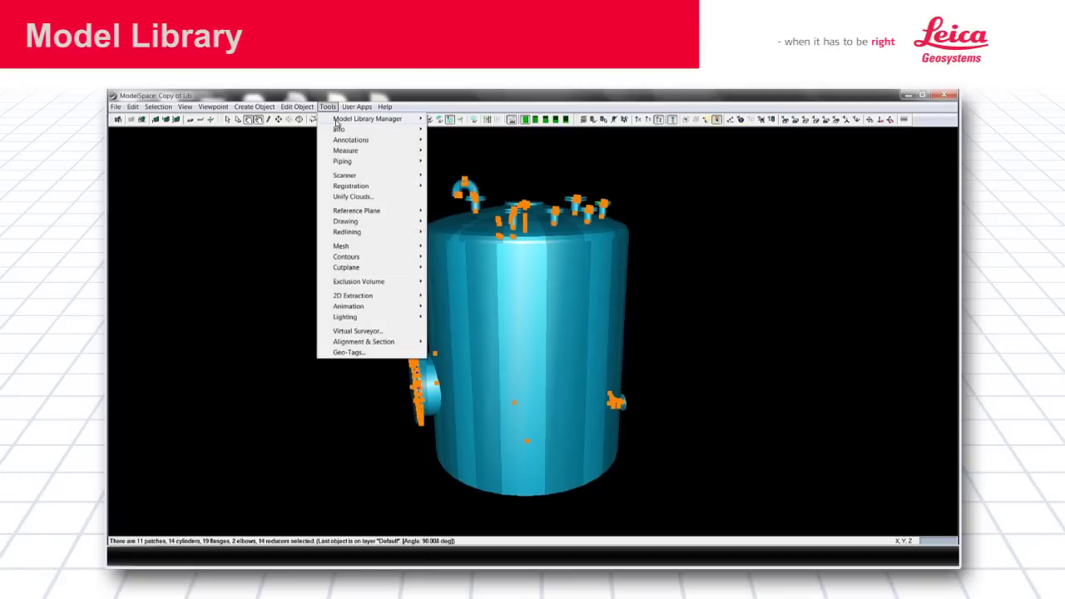
mouse_move(337, 122)
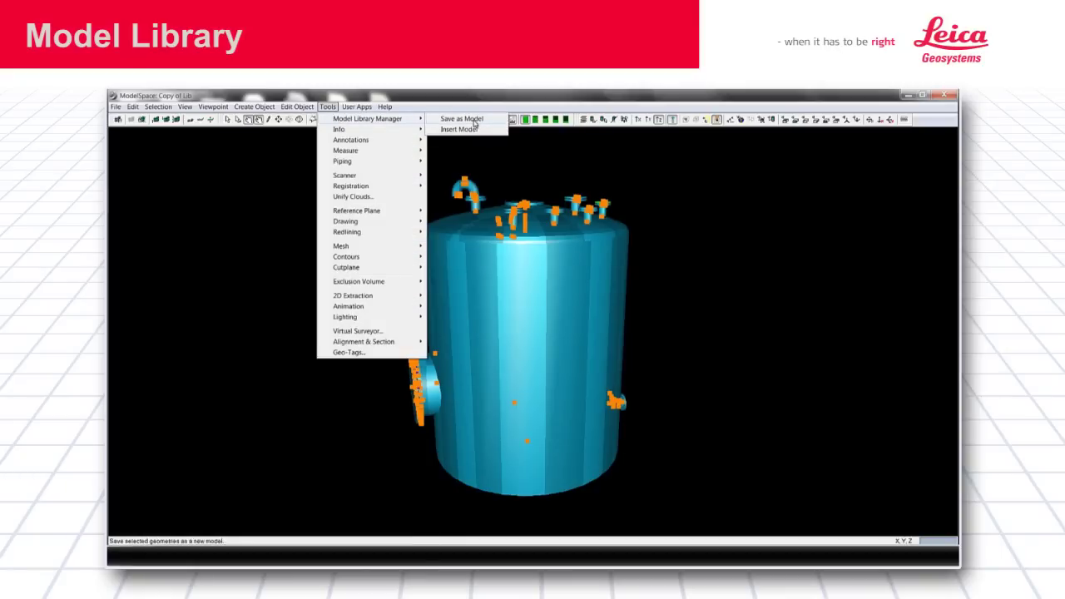
left_click(474, 120)
left_click_drag(463, 246, 449, 233)
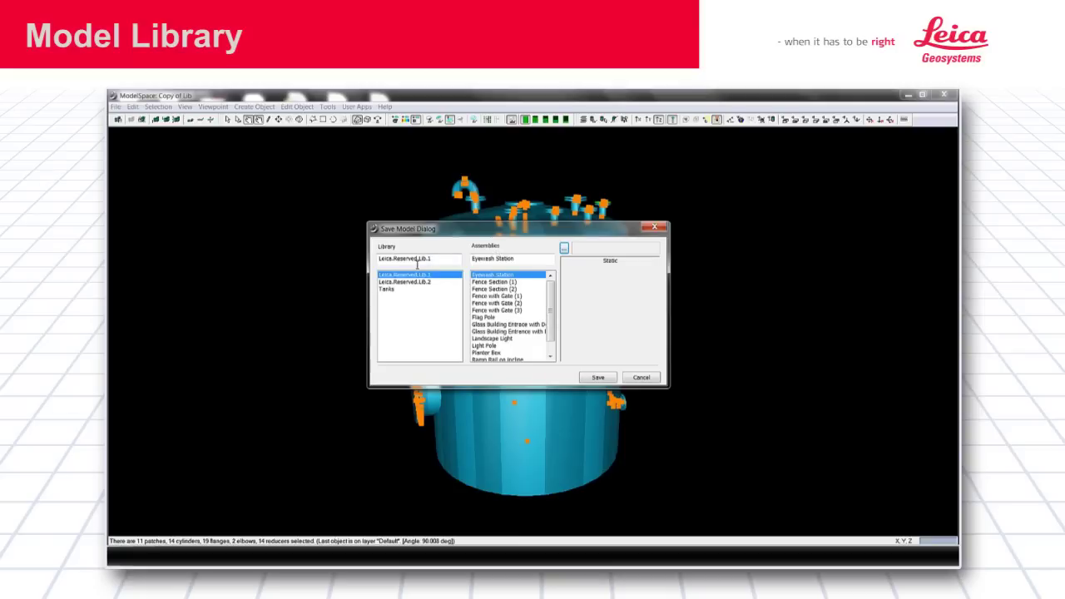
left_click_drag(454, 258, 372, 259)
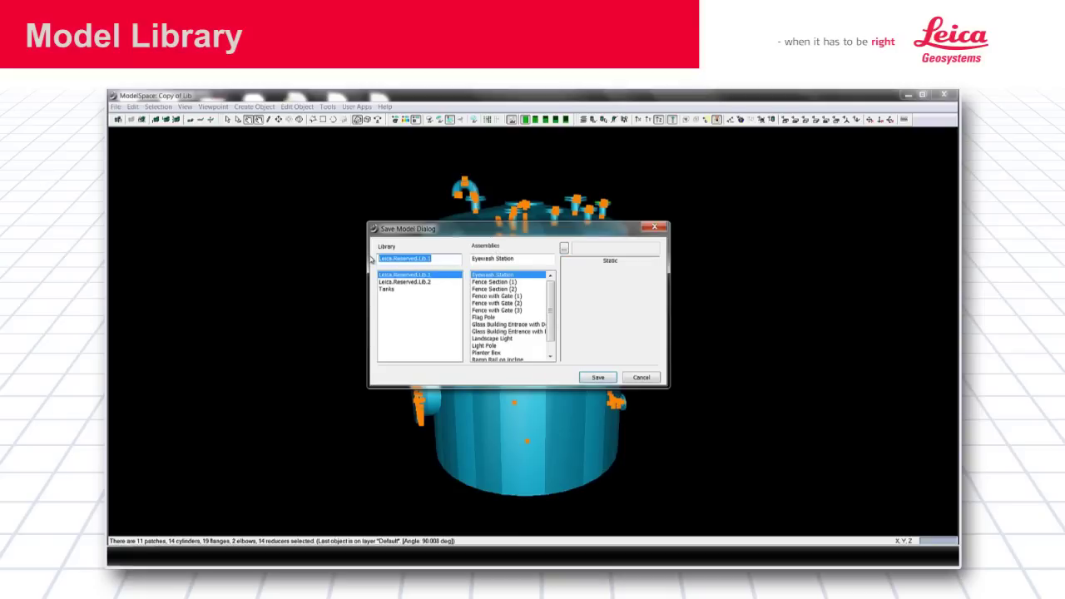
type("Tanks abc")
left_click_drag(526, 258, 462, 258)
type("Tan")
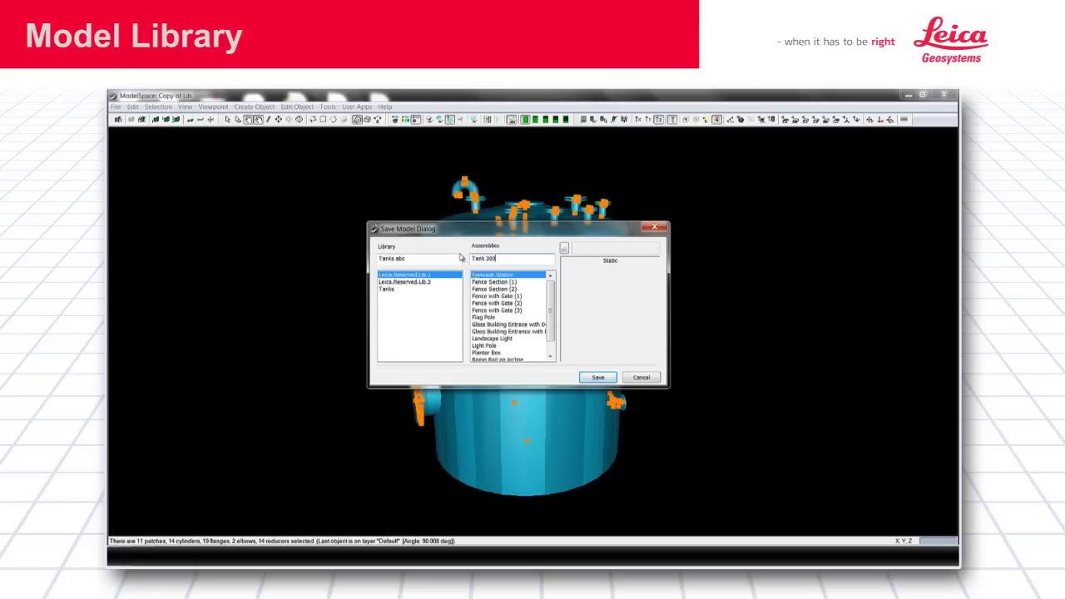
Step: Assign tank 300.jpg as the model's preview picture and save the model
left_click(564, 248)
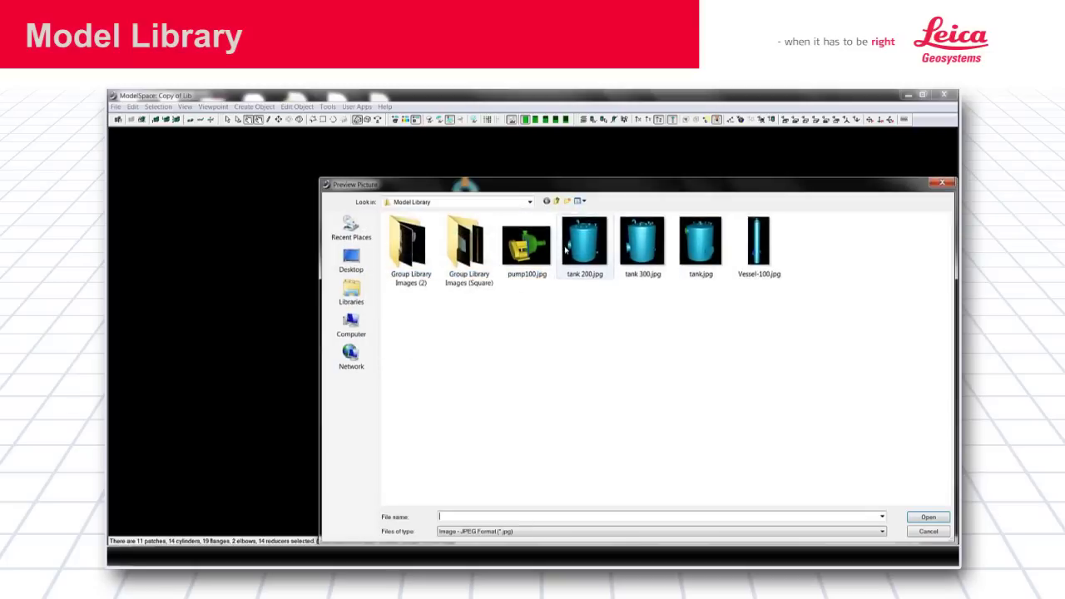
double_click(643, 245)
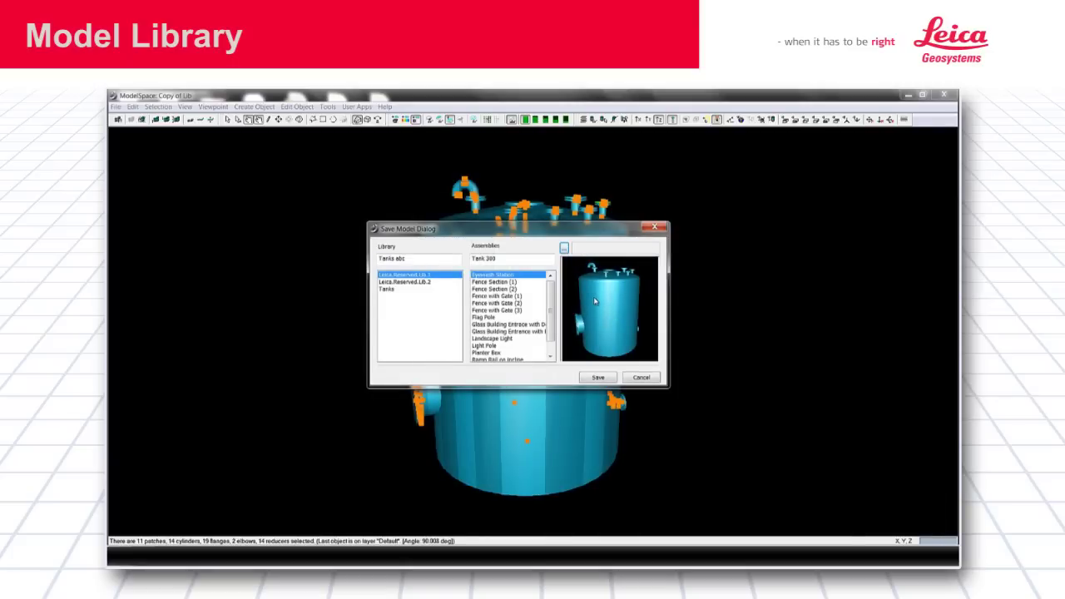
left_click(598, 379)
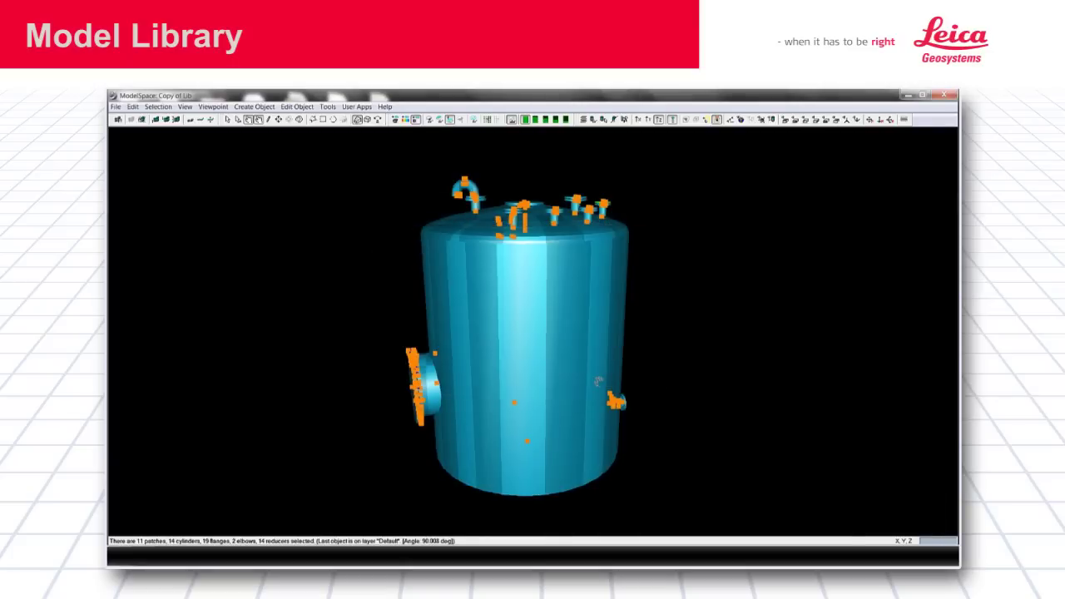
Step: Close the copied ModelSpace, removing its link to the original, and delete the selected tank from the original model
left_click_drag(479, 306, 575, 338)
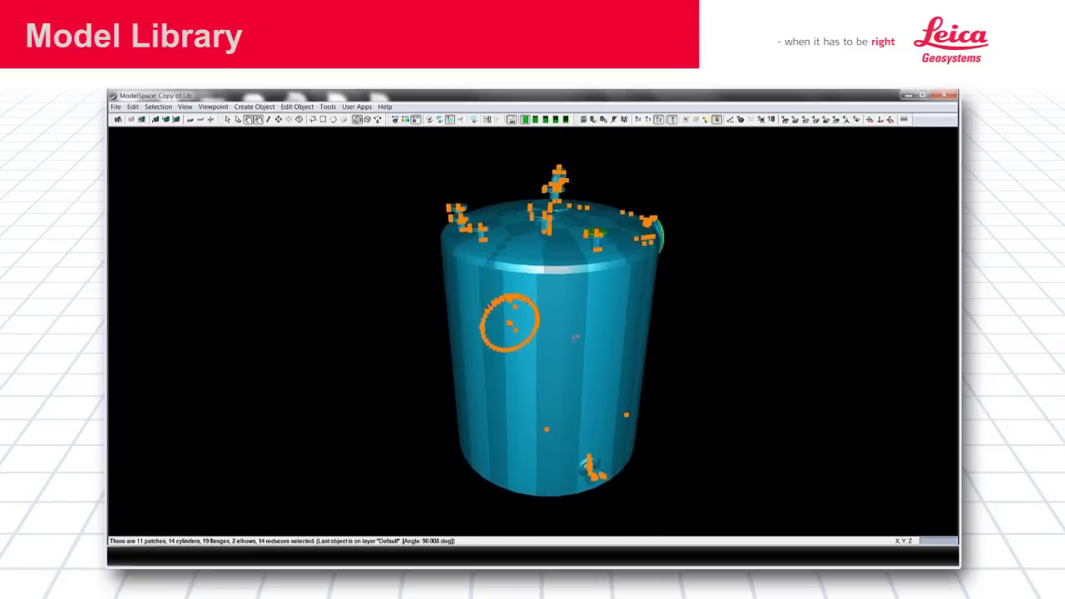
left_click(943, 95)
left_click(466, 338)
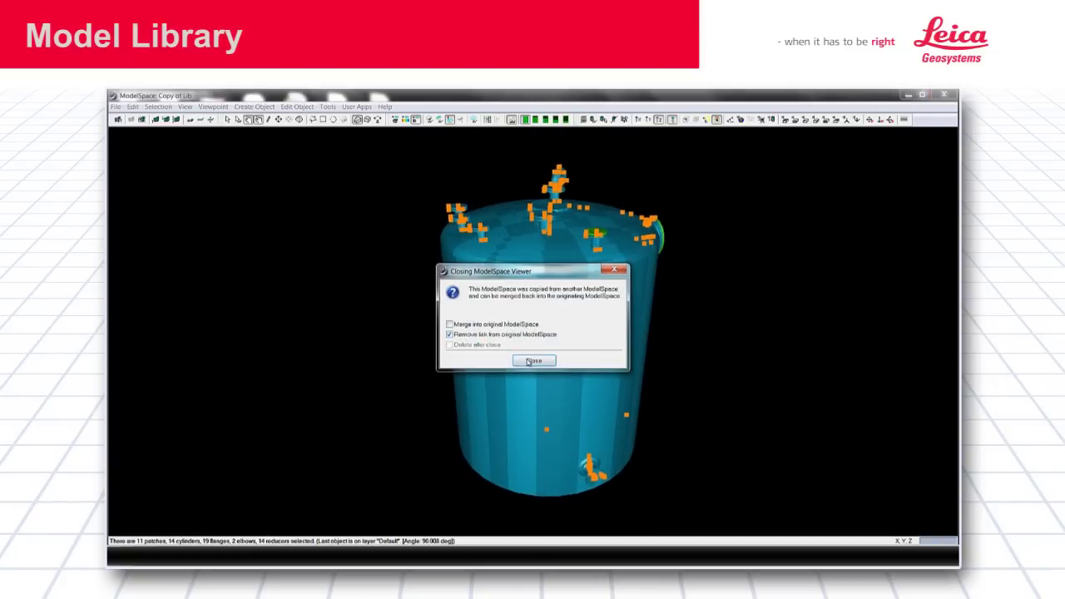
left_click(533, 360)
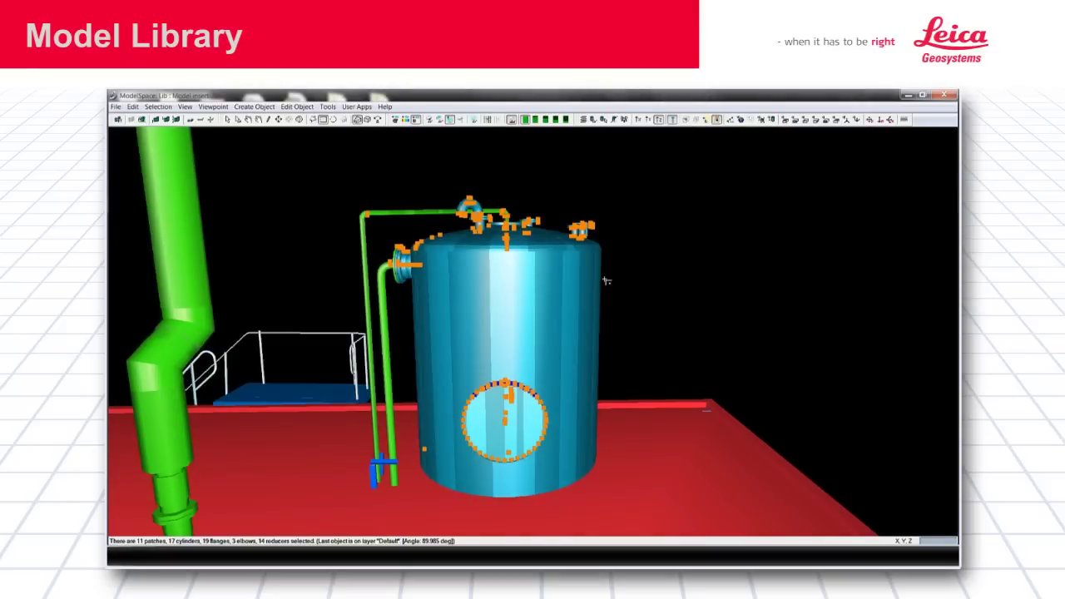
key("Delete")
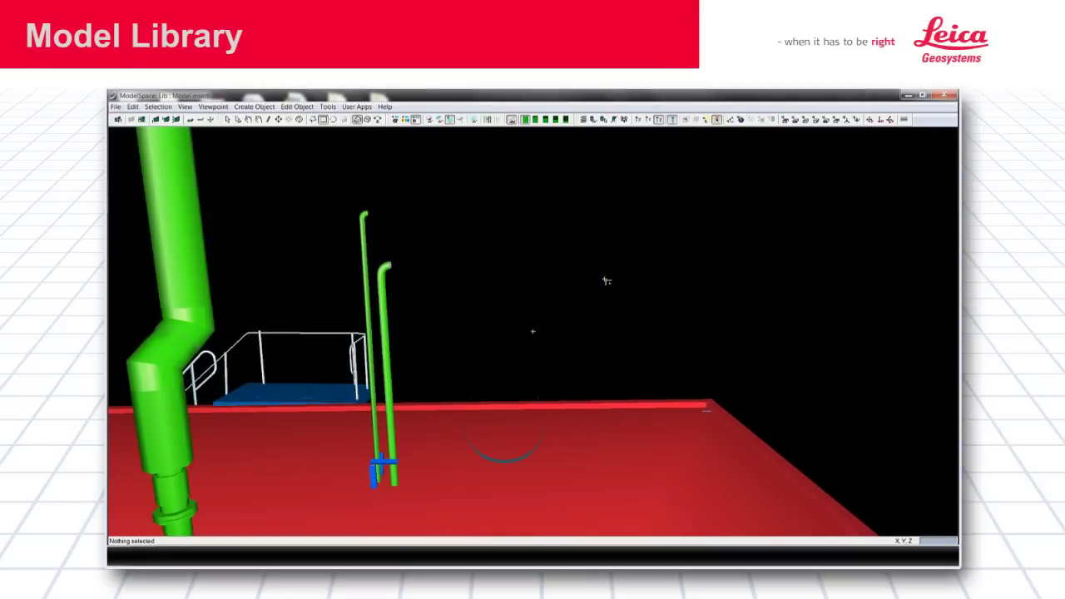
Step: Pick an insertion point on the open red floor and insert assembly Tank 300 from the Tanks abc library there
left_click_drag(594, 308, 327, 409)
scroll(543, 327, "down", 4)
left_click_drag(657, 331, 514, 426)
key("space")
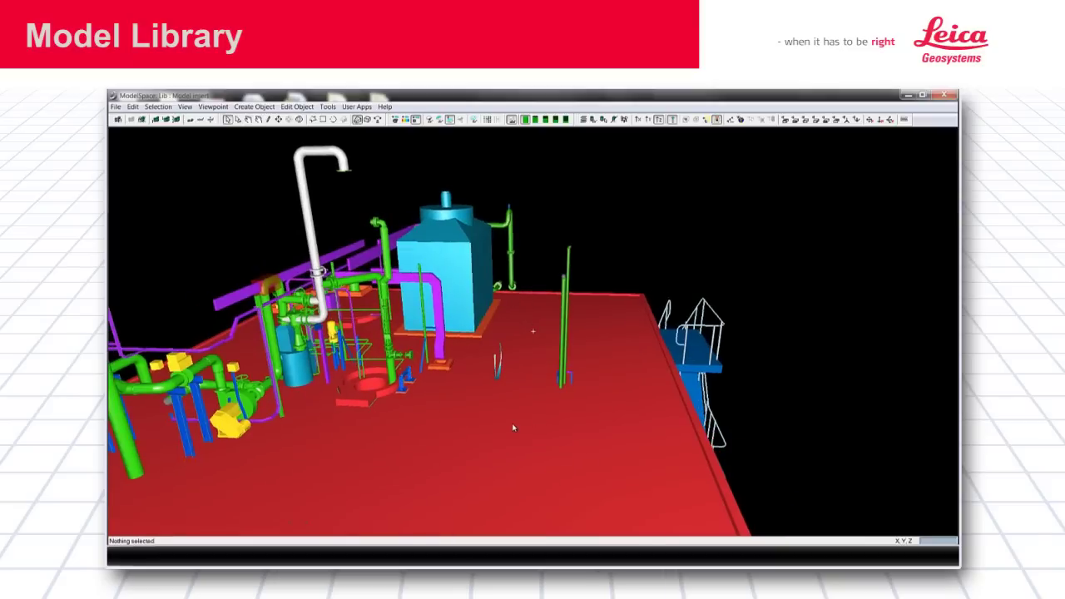
left_click(515, 421)
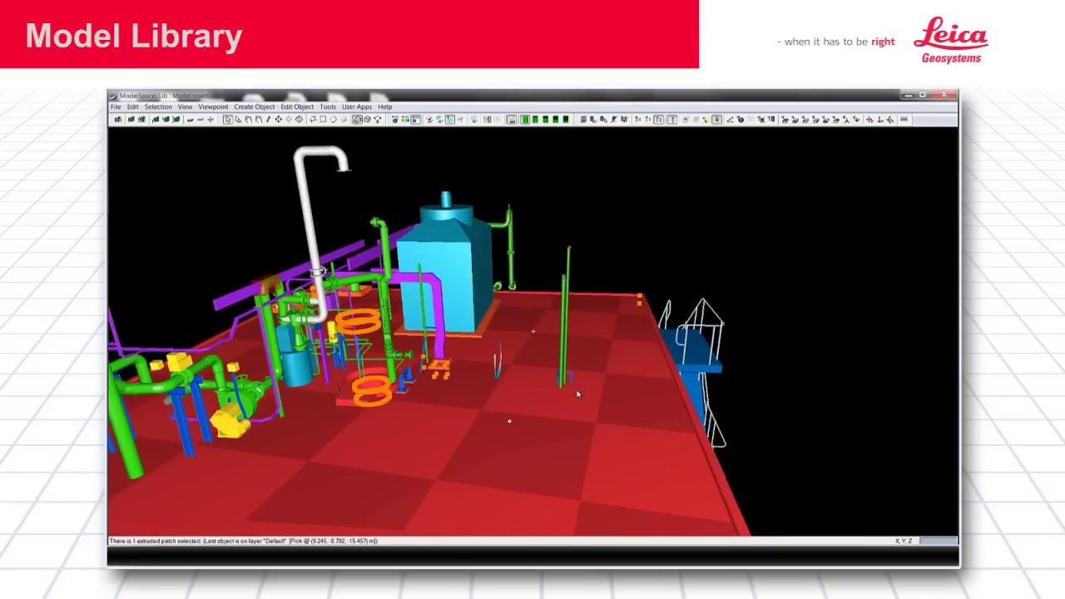
left_click(328, 107)
mouse_move(338, 121)
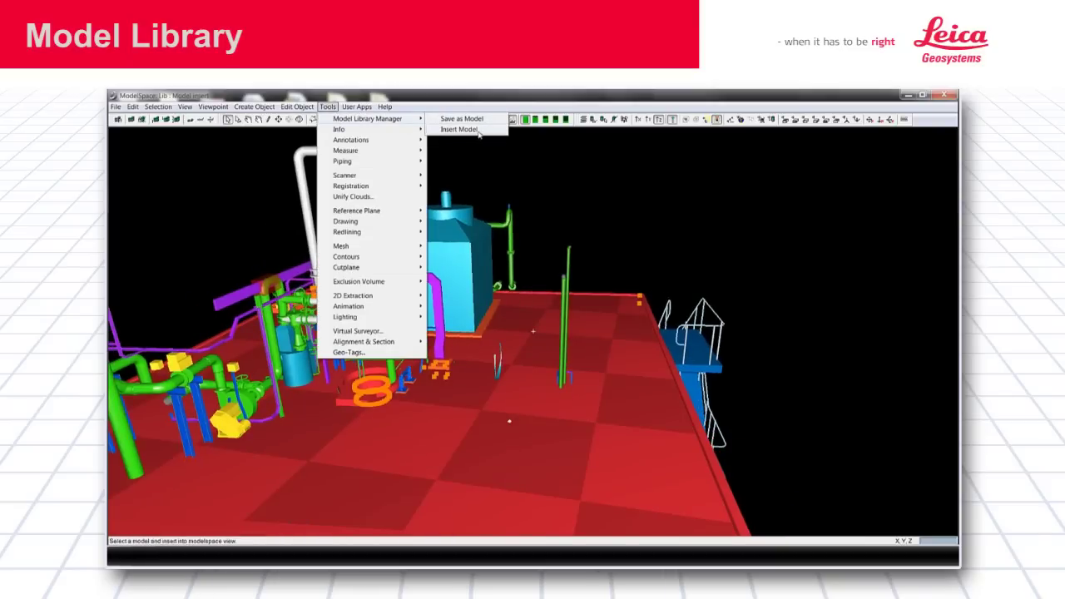
left_click(485, 133)
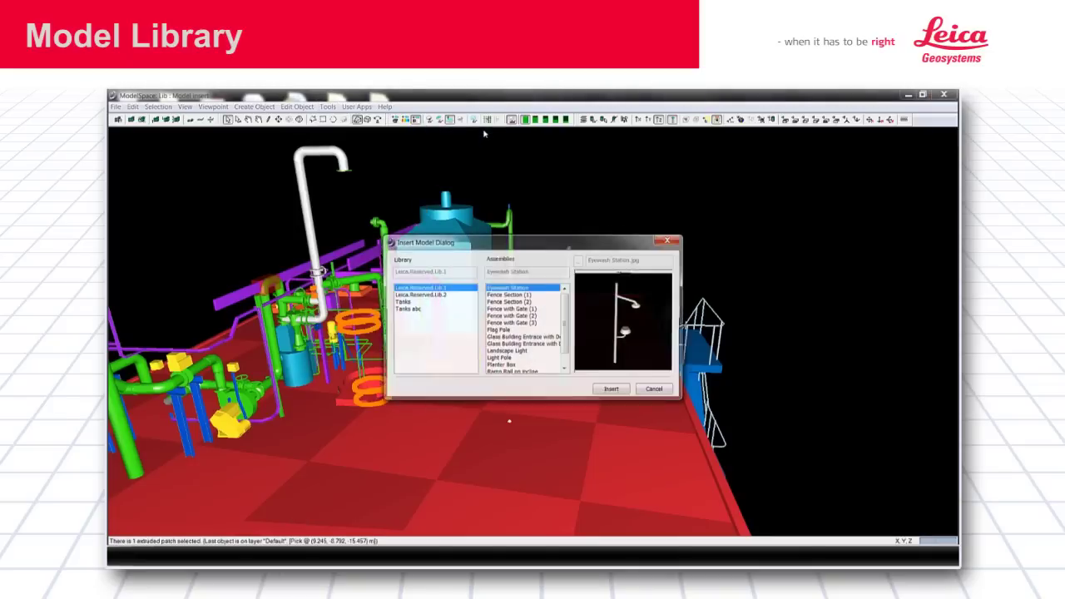
left_click_drag(530, 243, 490, 180)
left_click(364, 247)
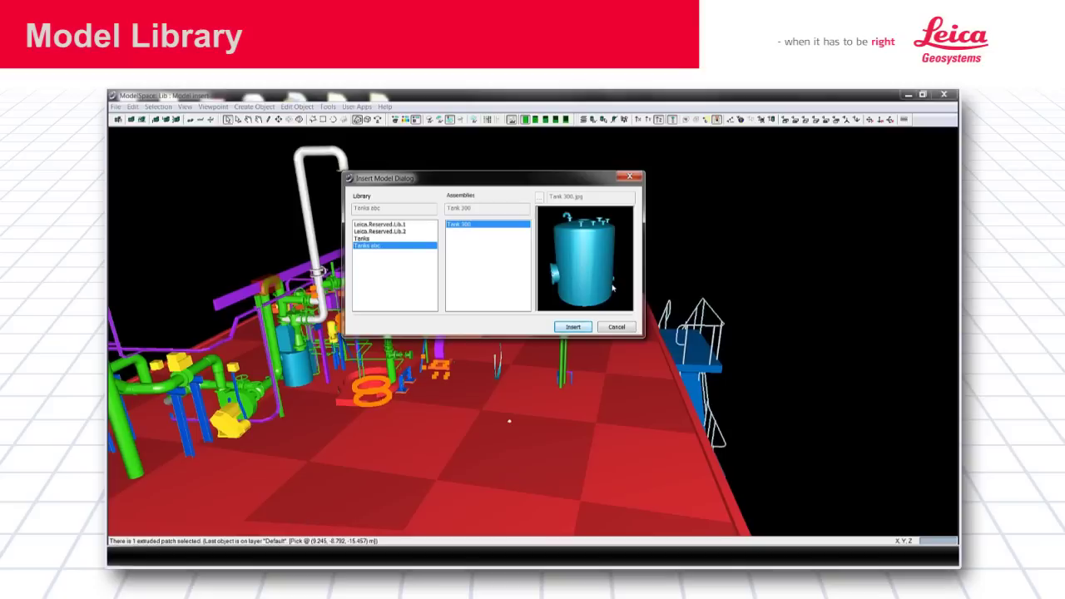
left_click(574, 326)
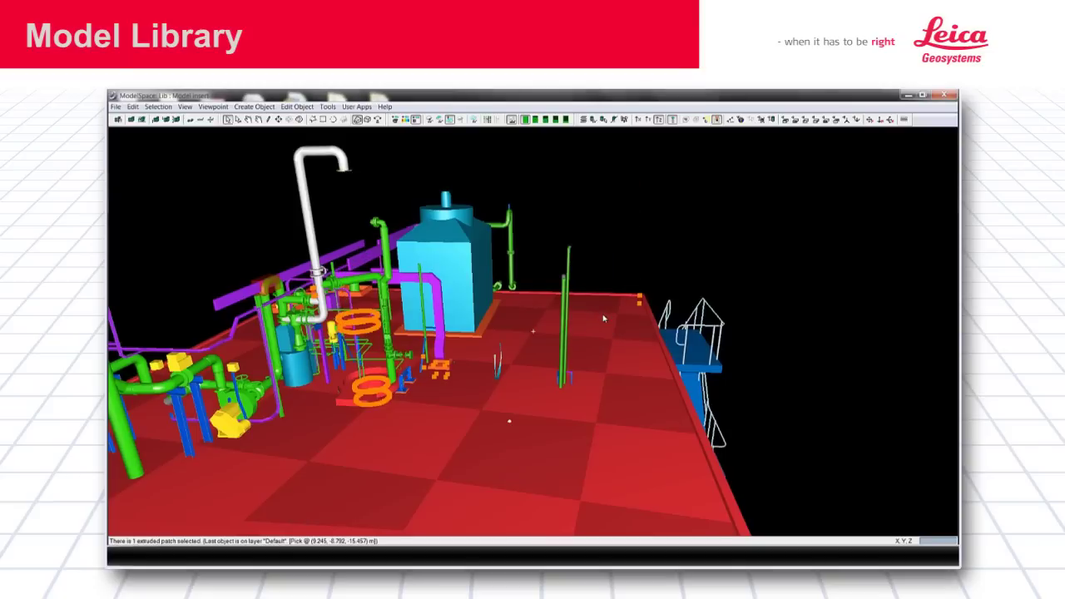
Step: Select the inserted tank on the red floor to examine it as a group
key("space")
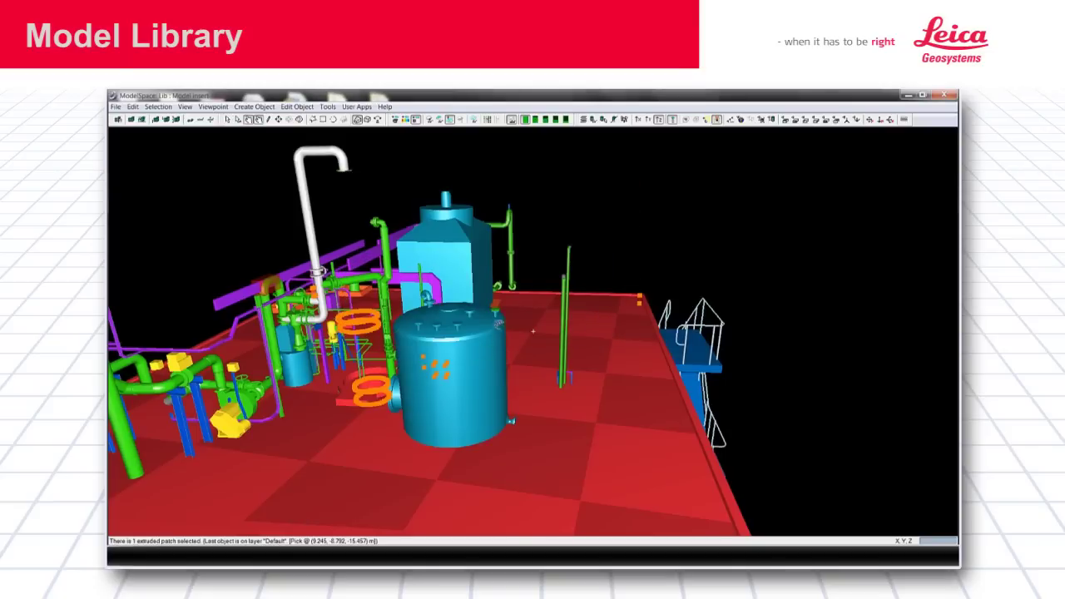
left_click_drag(498, 321, 473, 371)
left_click(475, 371)
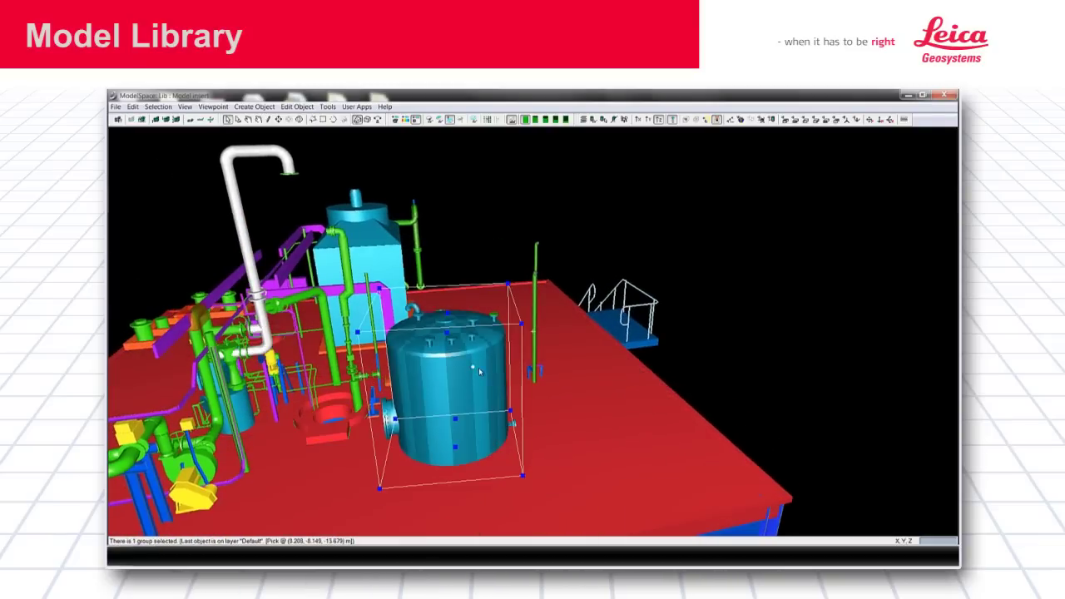
left_click_drag(521, 326, 554, 324)
Step: Use Quick Move to shift the tank from its green-faced nozzle to the open end of the shorter green pipe's elbow
key("space")
left_click_drag(480, 299, 569, 295)
middle_click_drag(568, 295, 600, 310)
key("space")
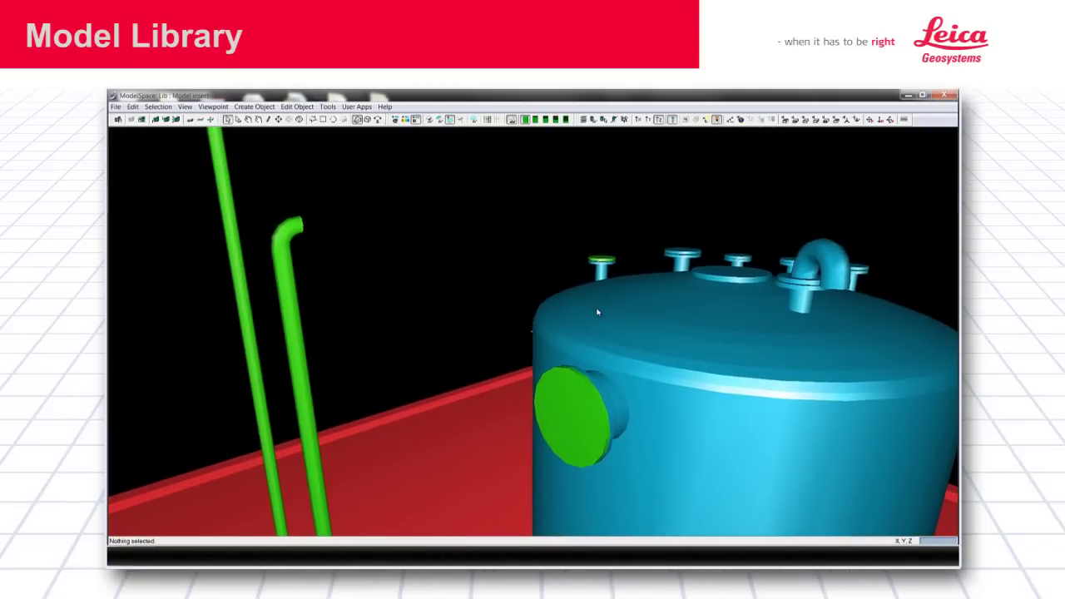
left_click(296, 225)
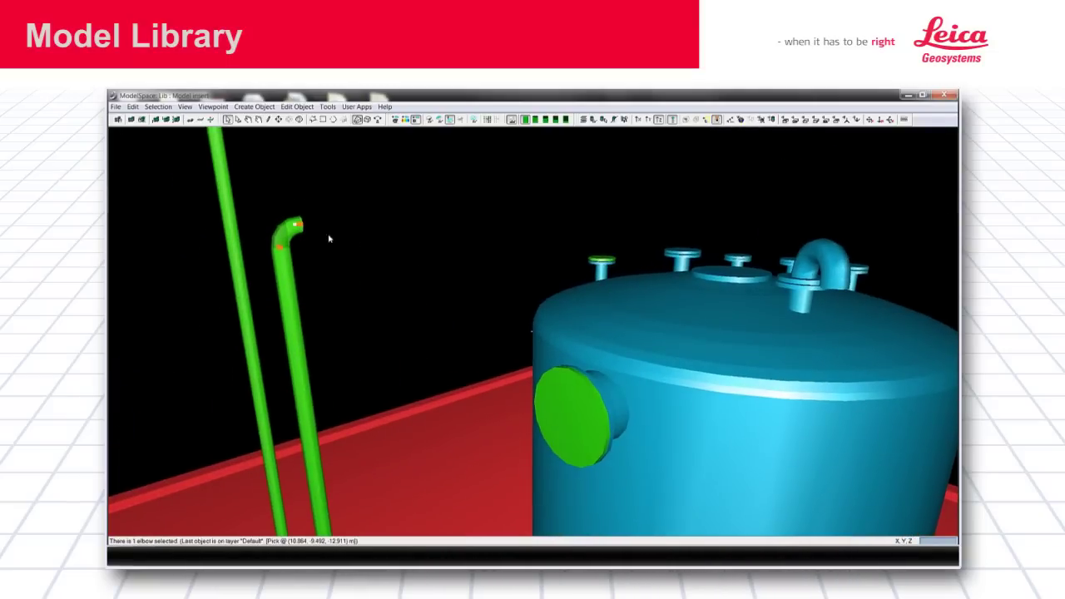
left_click(551, 410)
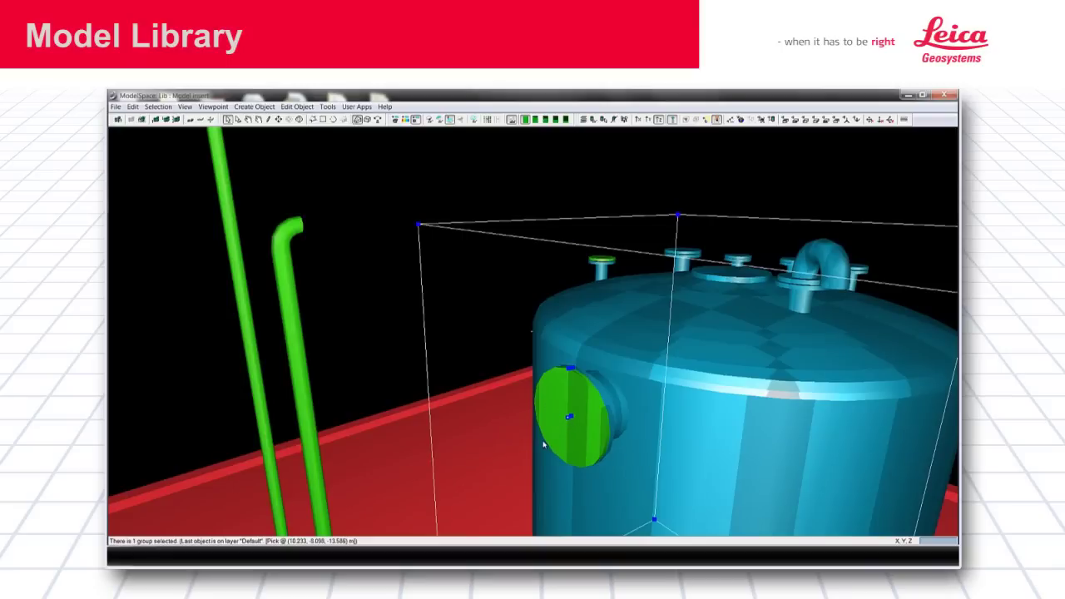
left_click(297, 228, "shift")
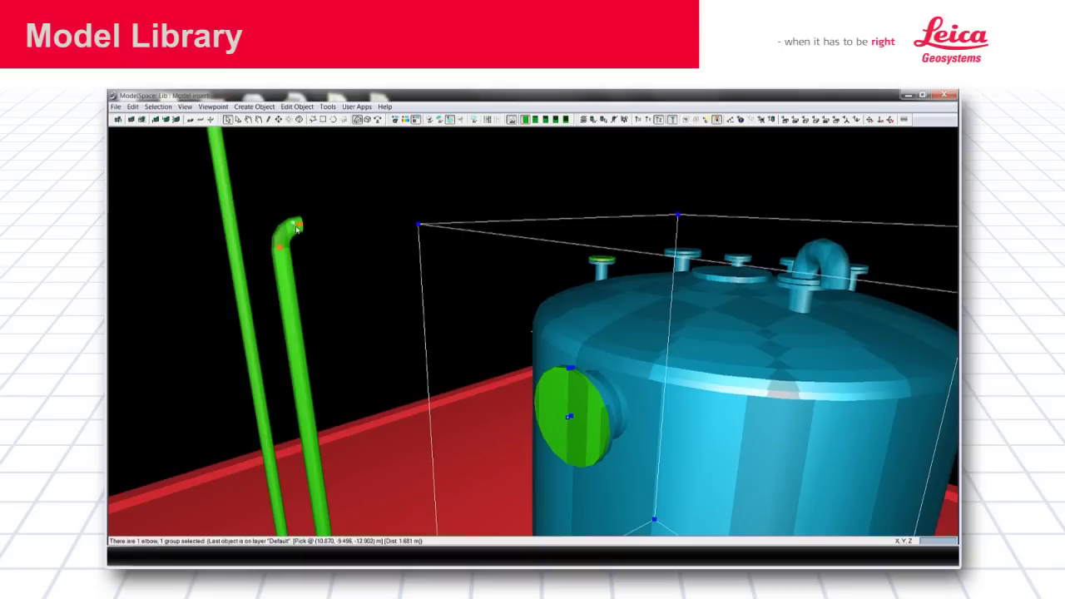
left_click(299, 224, "shift")
left_click(291, 108)
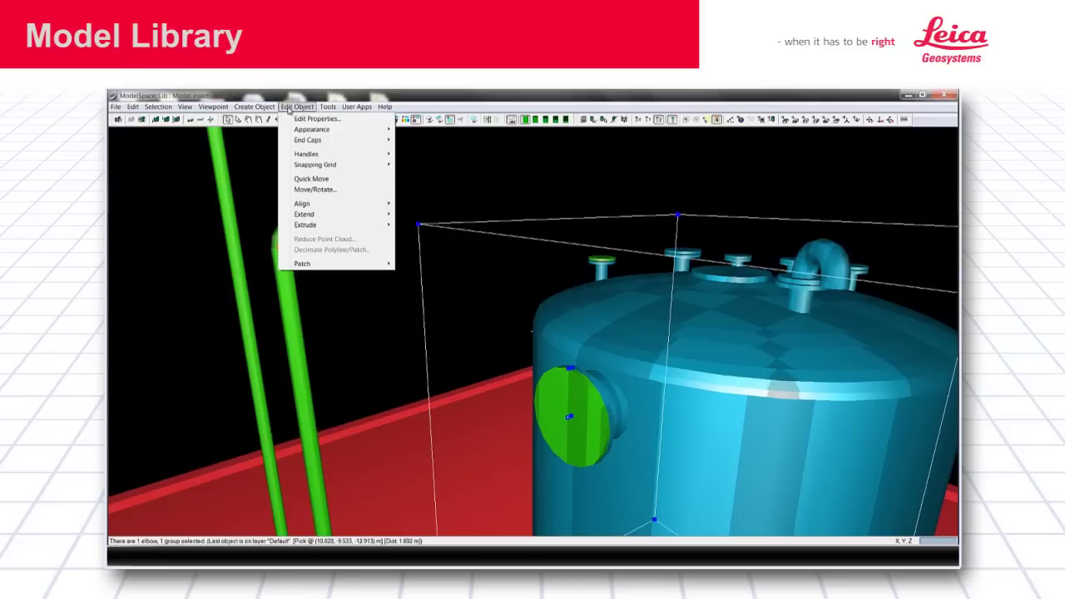
left_click(311, 179)
key("Escape")
Step: Examine the tank nozzle's connection to the elbow and the tank's placement among the surrounding plant equipment and floors
key("space")
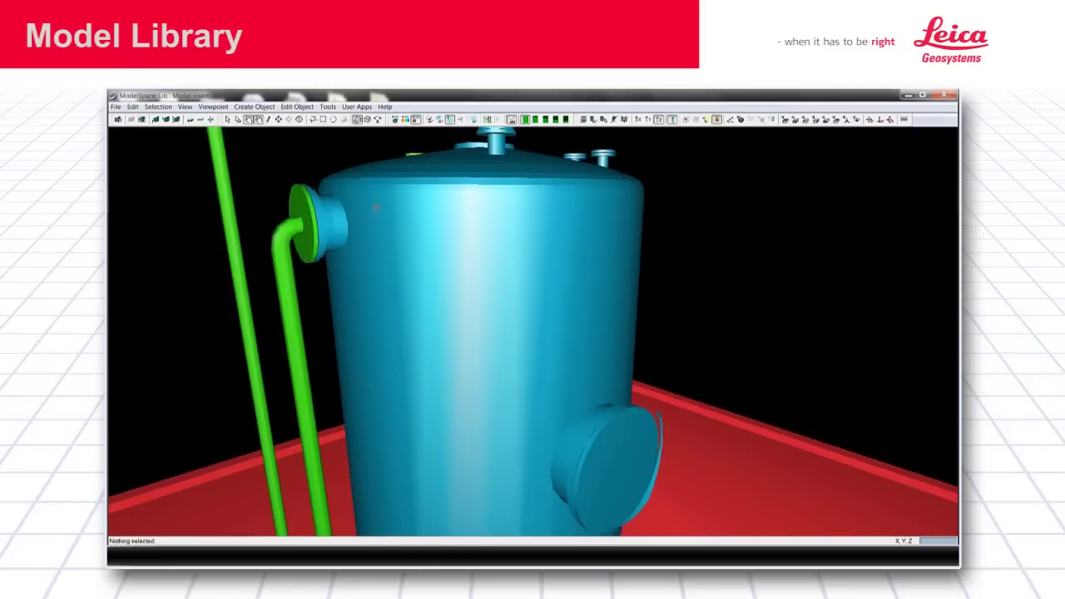
left_click_drag(371, 205, 297, 192)
left_click_drag(307, 228, 292, 191)
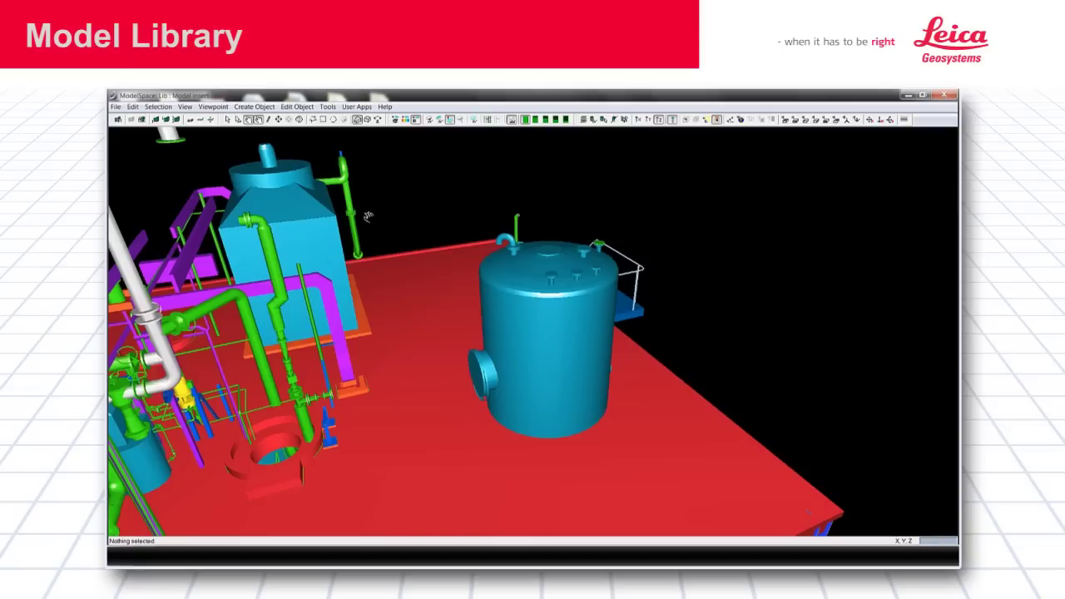
left_click_drag(388, 255, 613, 349)
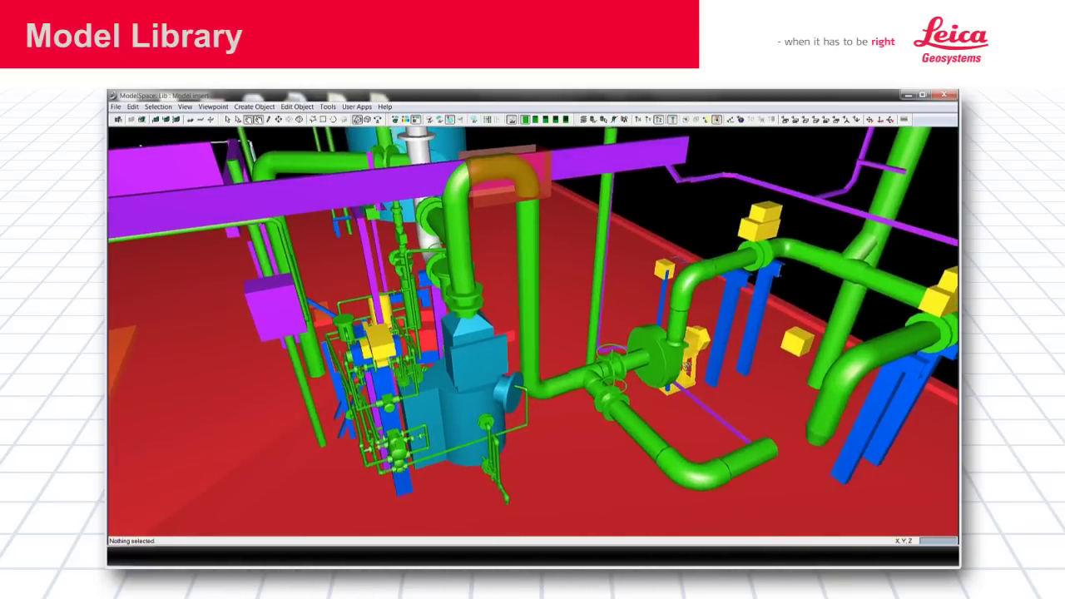
left_click(678, 362)
left_click(693, 354)
key("space")
scroll(392, 383, "down", 5)
left_click_drag(393, 383, 494, 253)
scroll(499, 287, "up", 5)
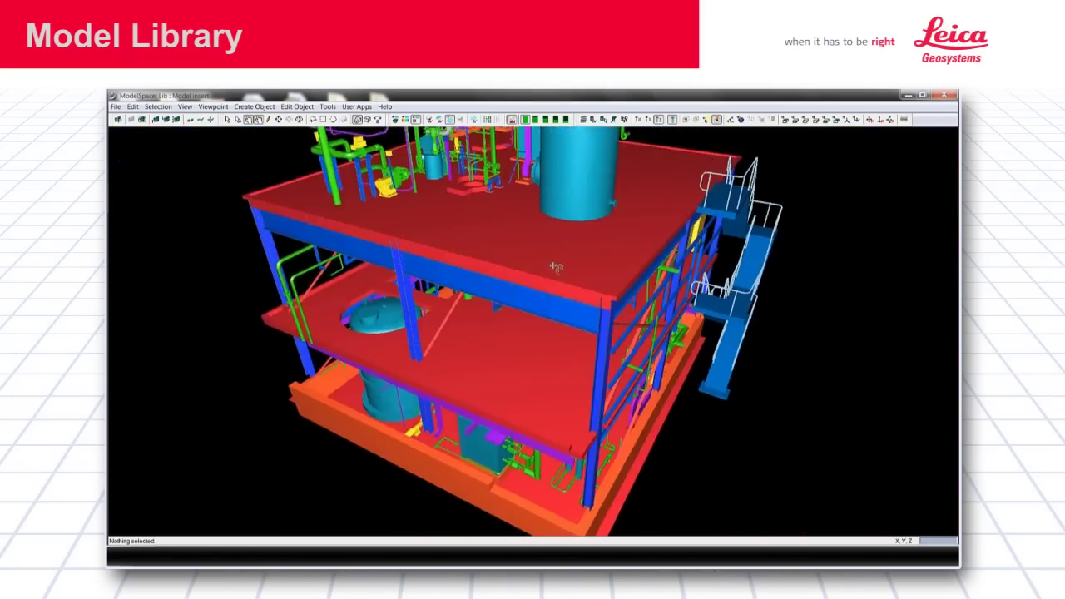
left_click(328, 107)
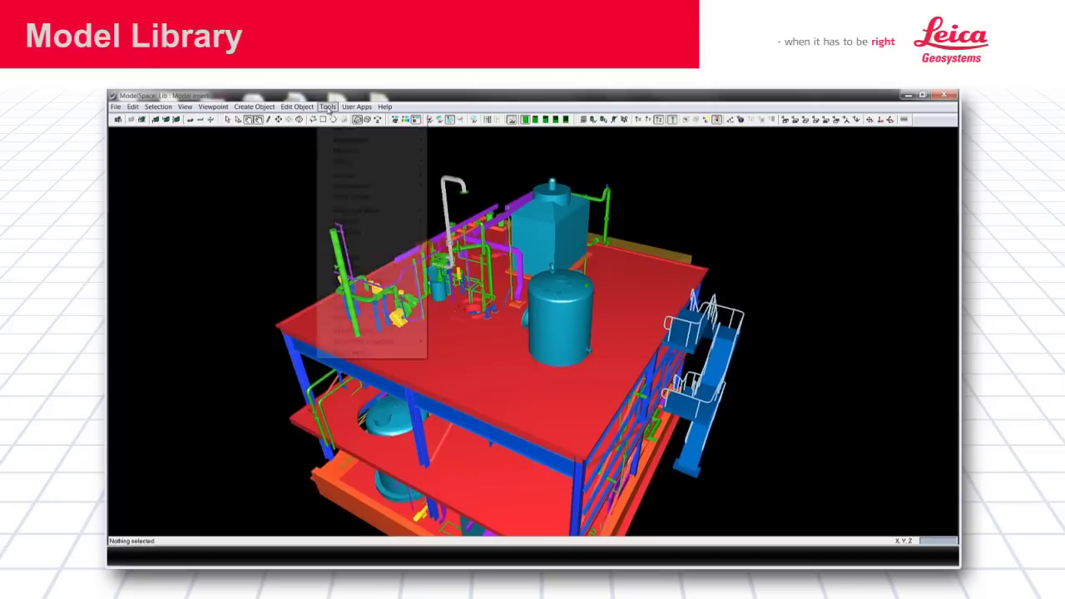
mouse_move(338, 122)
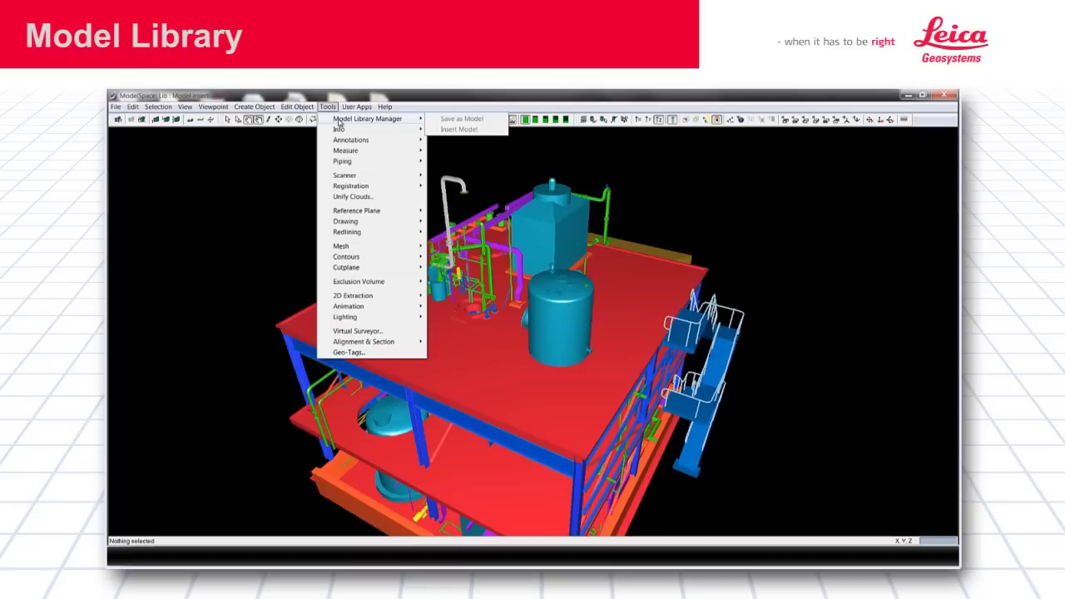
left_click(774, 236)
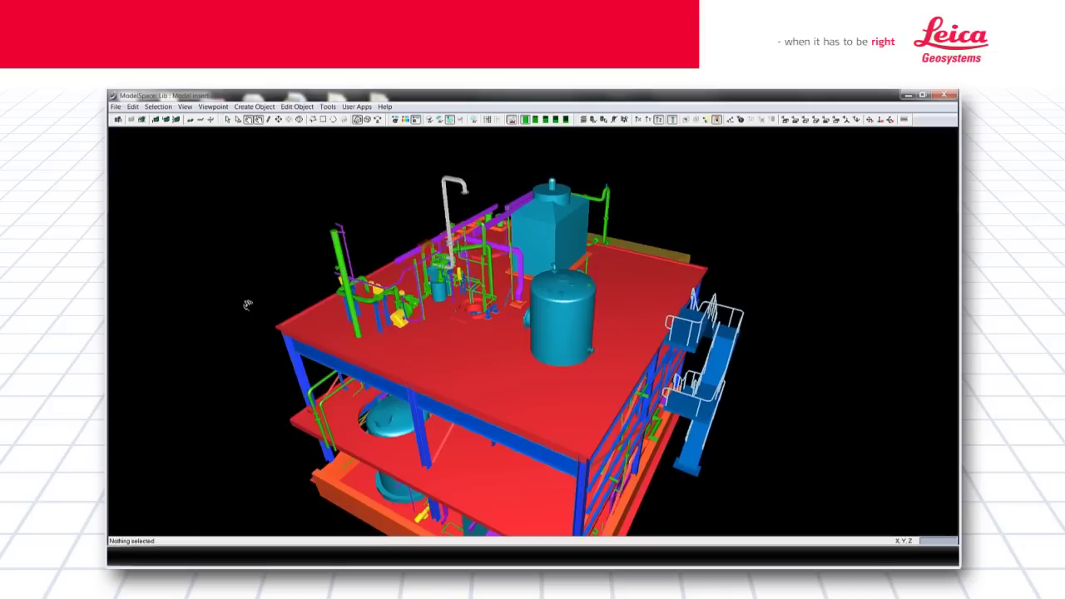
left_click(328, 107)
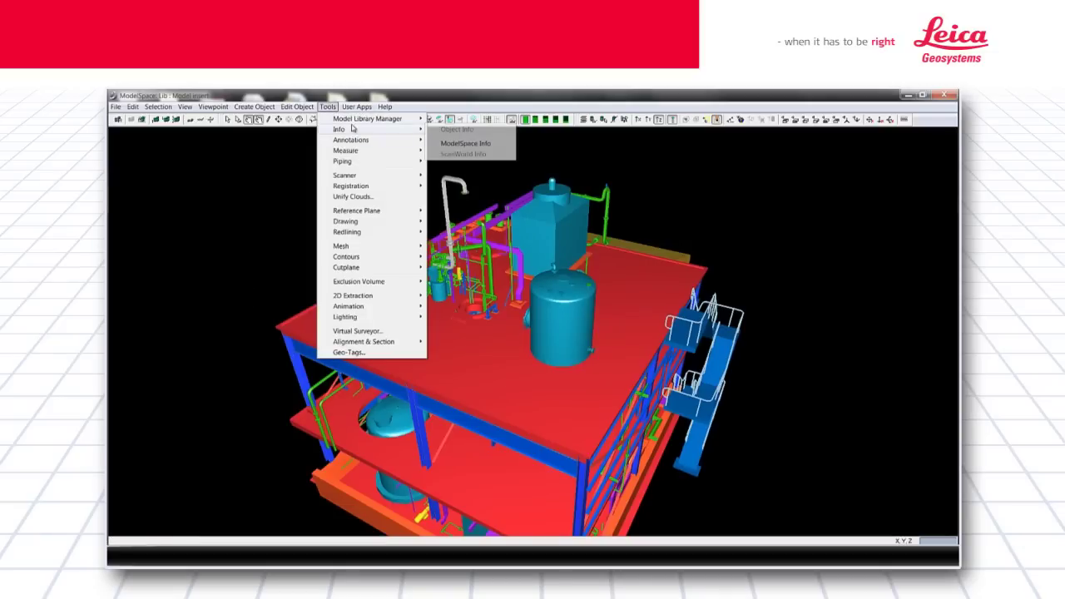
left_click(238, 228)
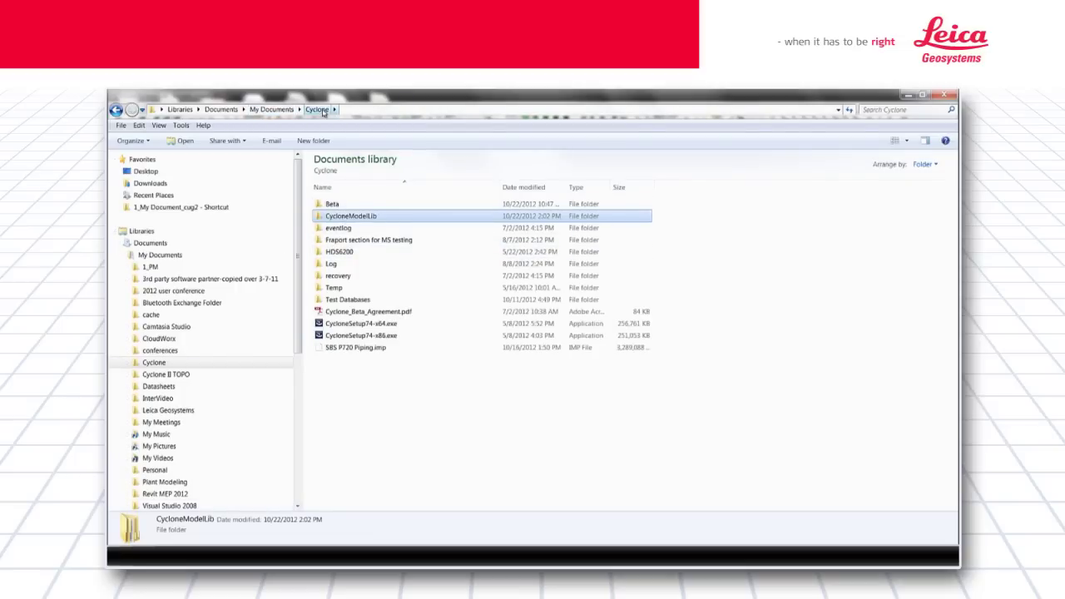
Step: Switch to Windows Explorer and inspect the Tanks abc and Leica.Reserved.Lib.2 folders inside CycloneModelLib
double_click(344, 219)
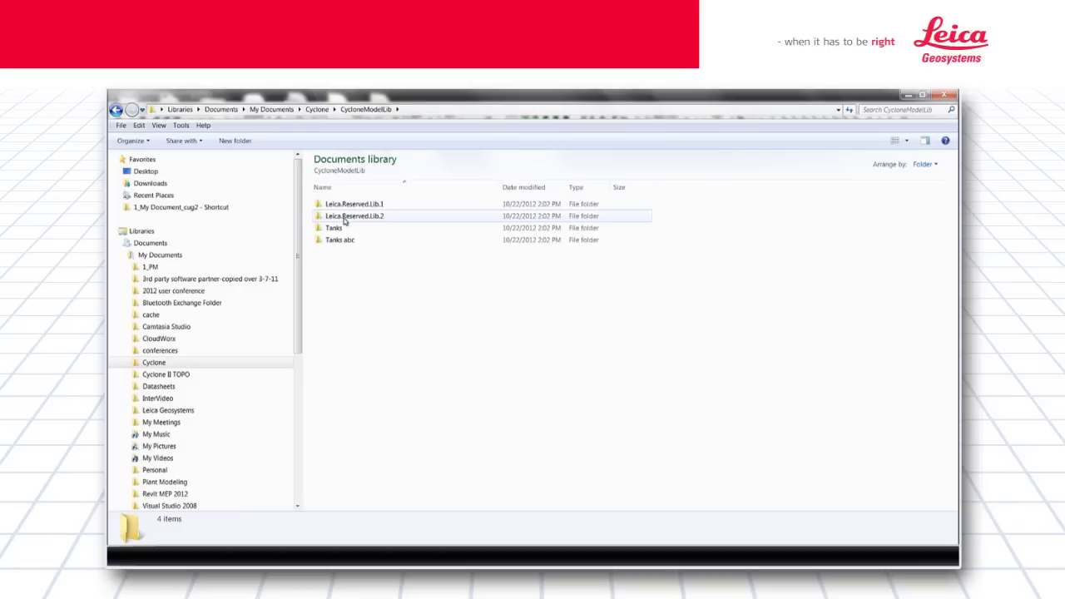
double_click(343, 240)
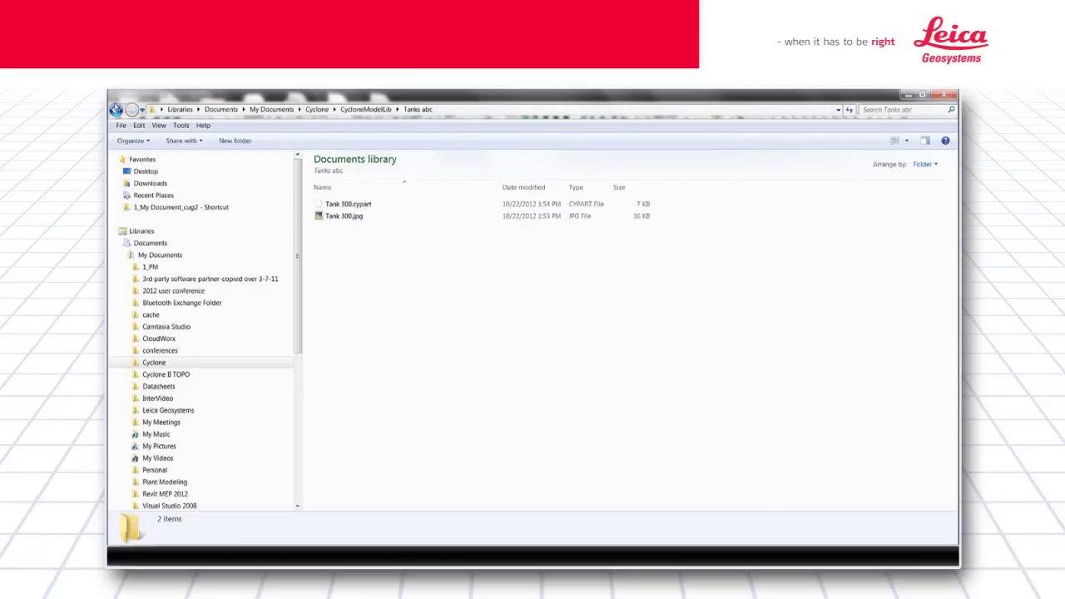
key("BackSpace")
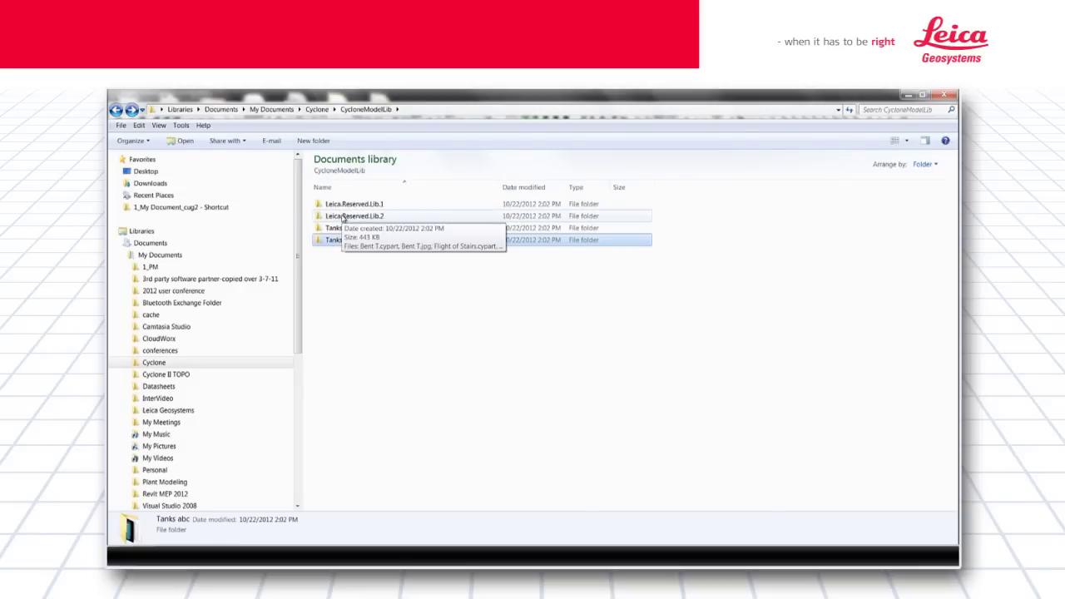
double_click(343, 217)
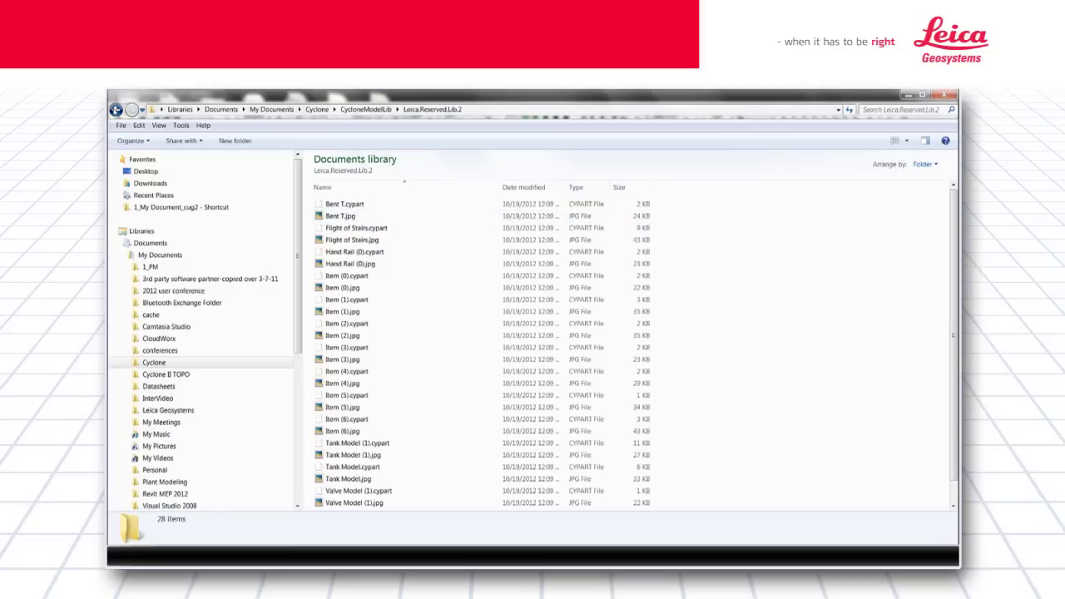
left_click(116, 109)
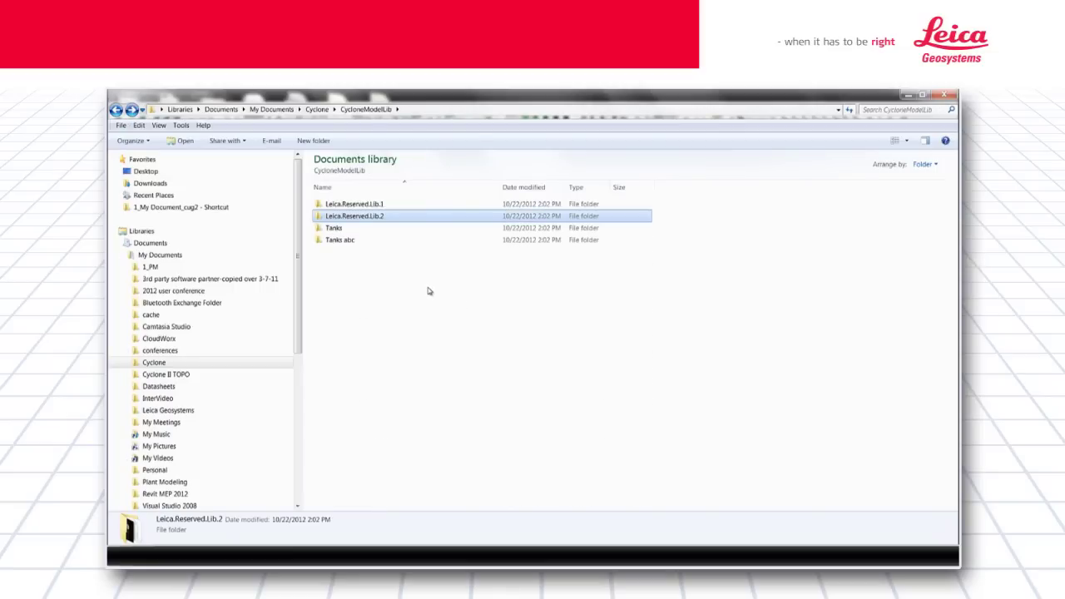